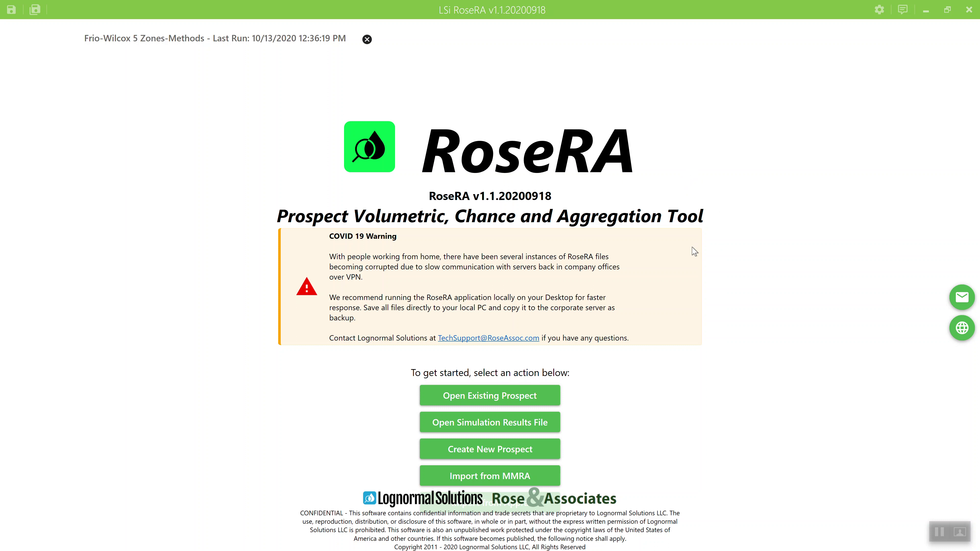
Step: Open the Frio-Wilcox 5 Zones-Methods prospect and review its zone definitions, prospect units and distribution view options
{"action": "left_click", "coordinate": [215, 37]}
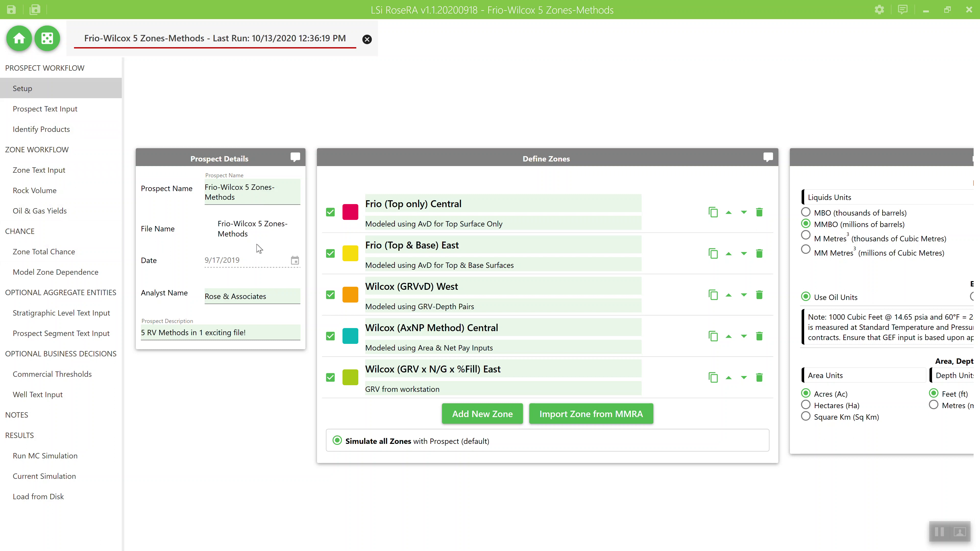
{"action": "scroll", "coordinate": [552, 307], "scroll_direction": "right", "scroll_amount": 10}
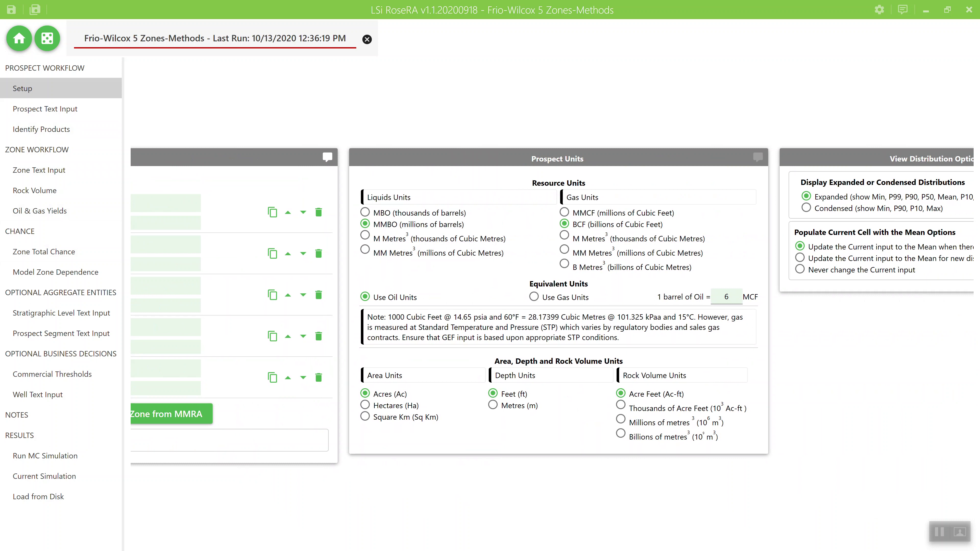
{"action": "scroll", "coordinate": [552, 307], "scroll_direction": "right", "scroll_amount": 3}
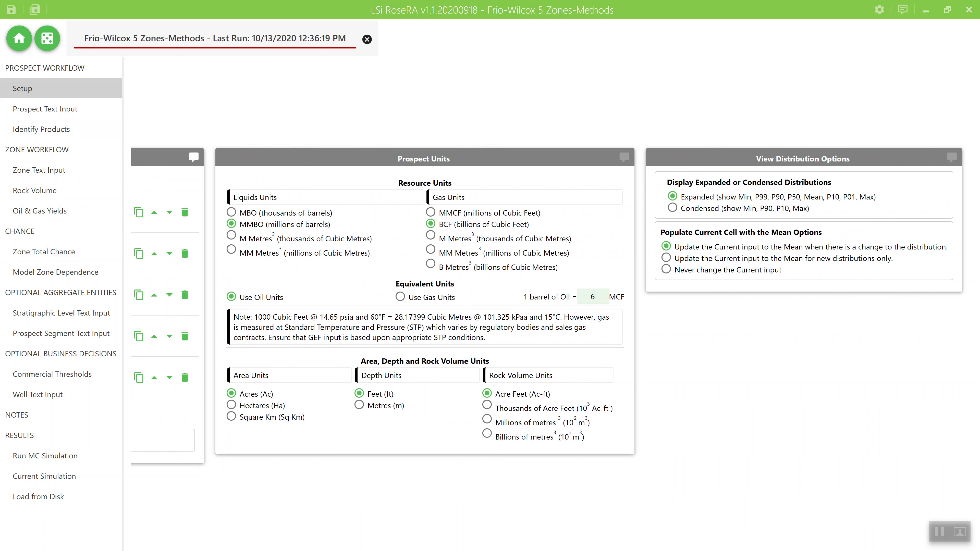
{"action": "scroll", "coordinate": [552, 307], "scroll_direction": "left", "scroll_amount": 10}
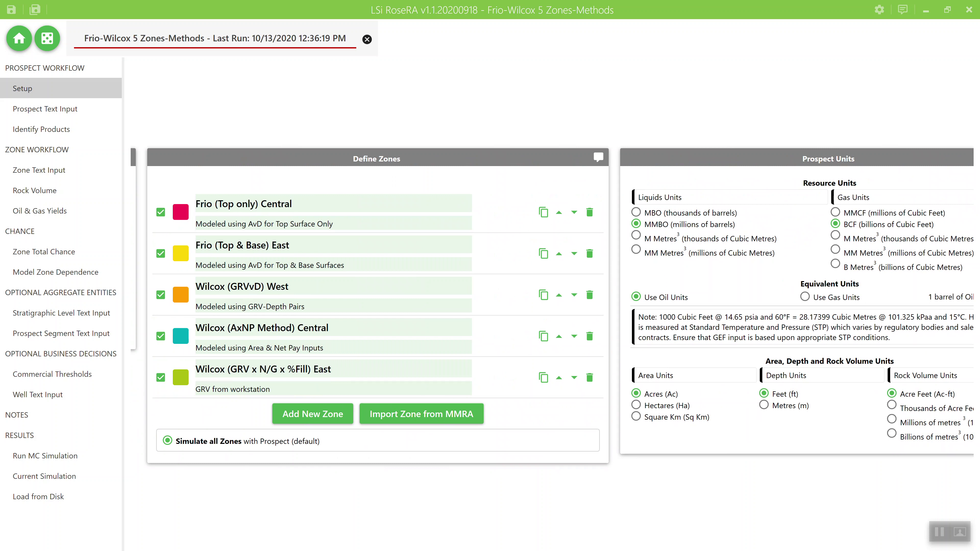
{"action": "scroll", "coordinate": [552, 307], "scroll_direction": "left", "scroll_amount": 2}
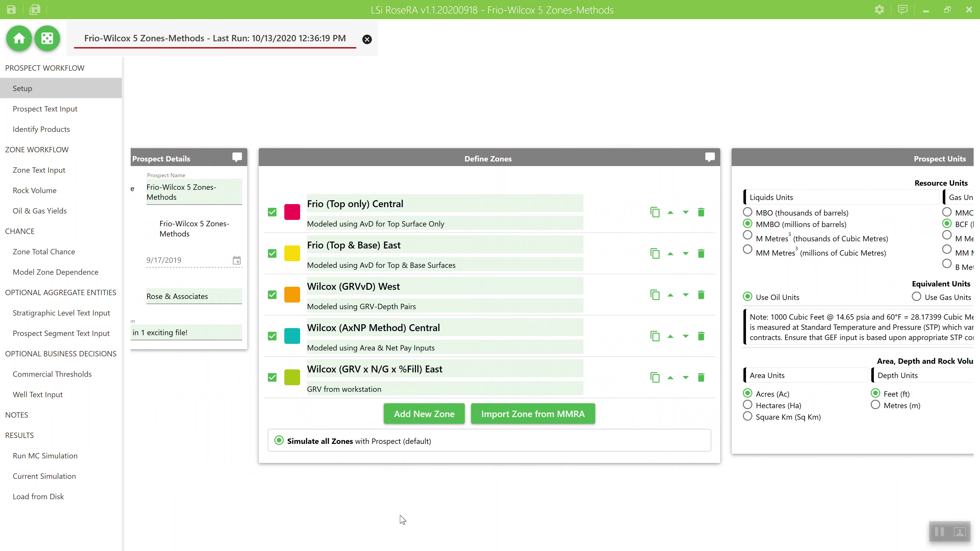
Step: Exclude the Frio (Top & Base) East, Wilcox (GRVvD) West and Wilcox (GRV x N/G x %Fill) East zones from the prospect
{"action": "key", "text": "alt+Tab"}
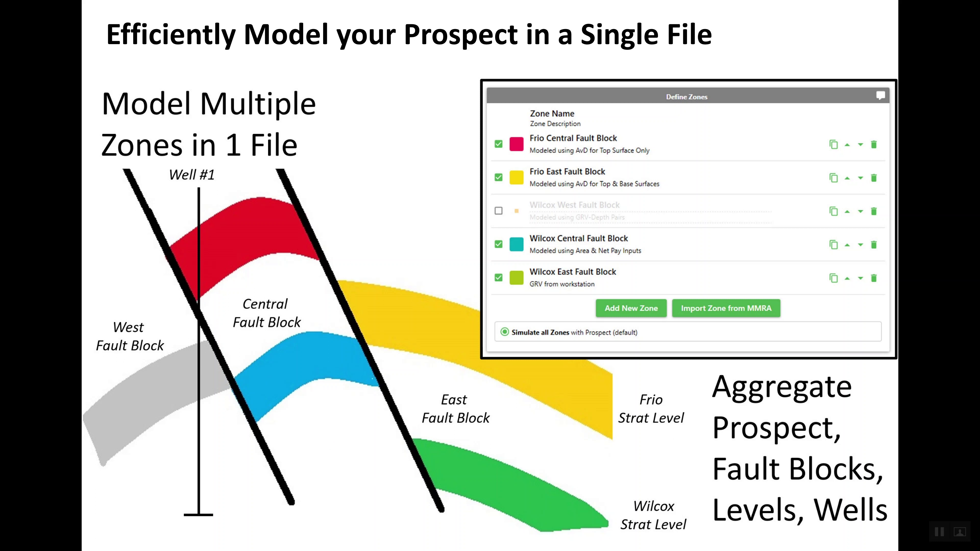
{"action": "key", "text": "alt+Tab"}
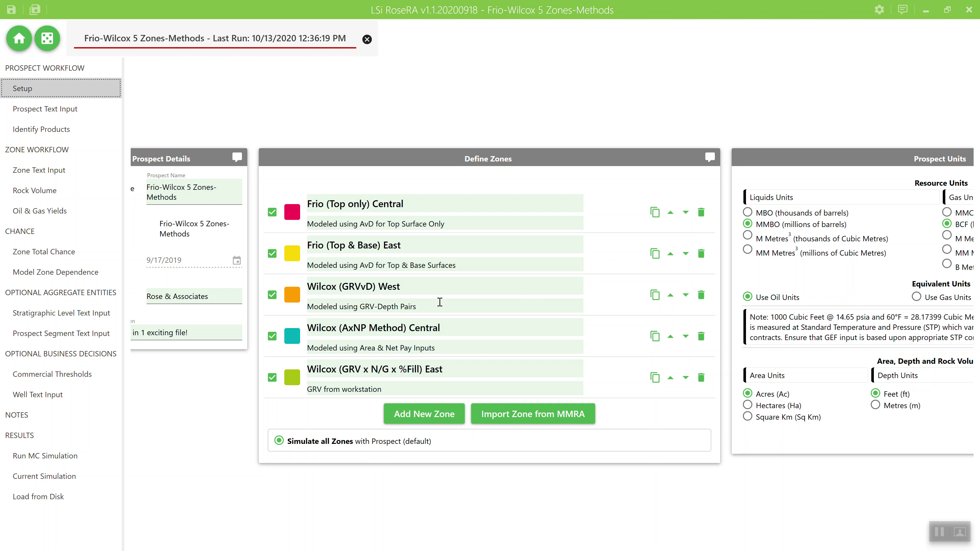
{"action": "left_click", "coordinate": [273, 254]}
{"action": "left_click", "coordinate": [272, 296]}
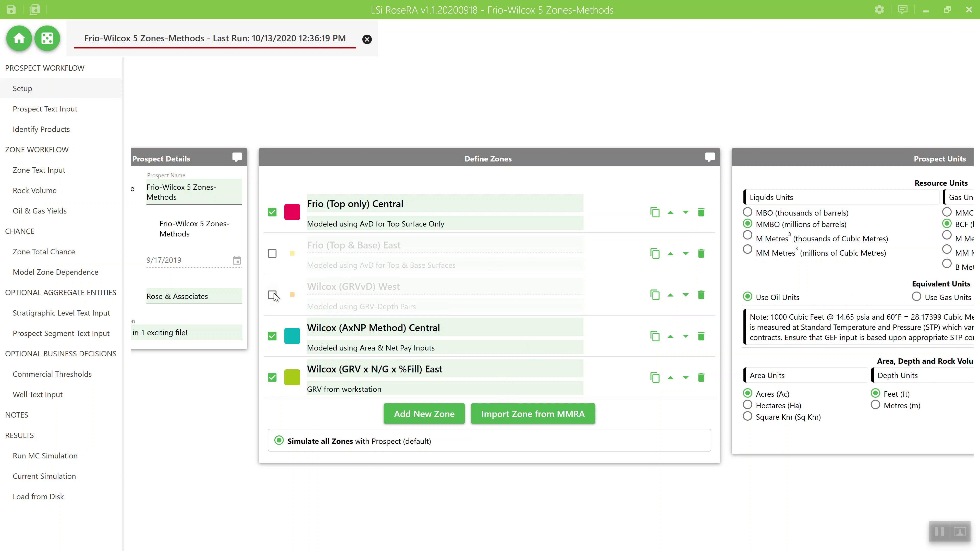
{"action": "left_click", "coordinate": [273, 377]}
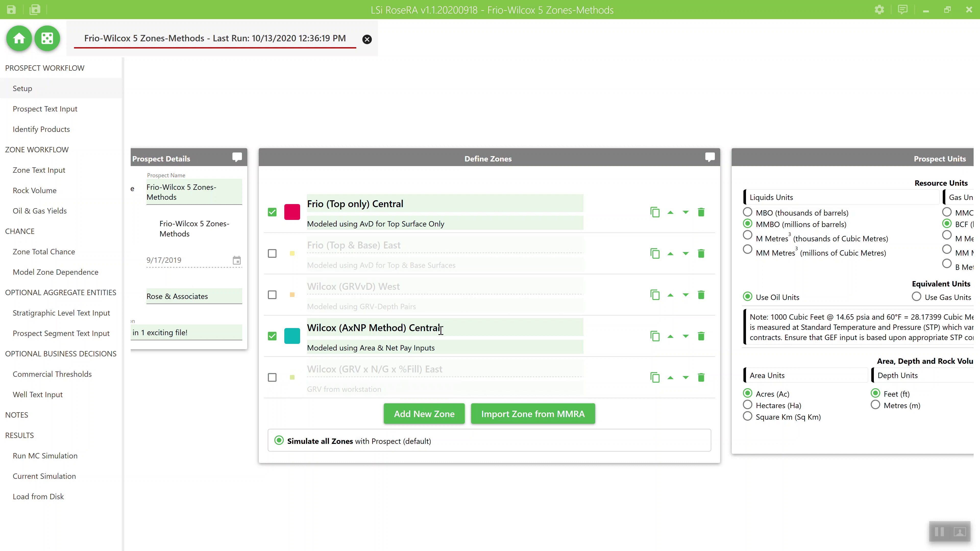
Step: Review the prospect text inputs and view their attached notes without editing them
{"action": "left_click", "coordinate": [56, 112]}
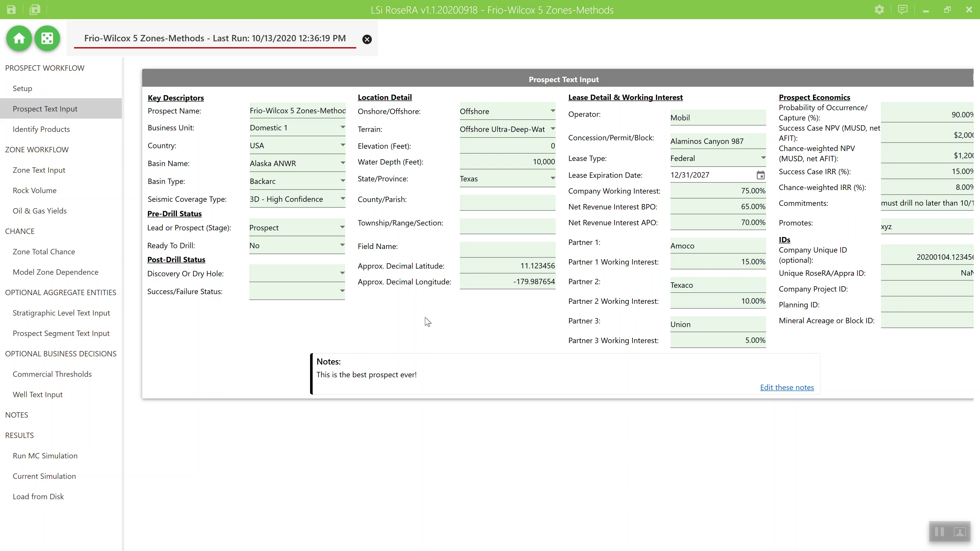
{"action": "left_click", "coordinate": [789, 389]}
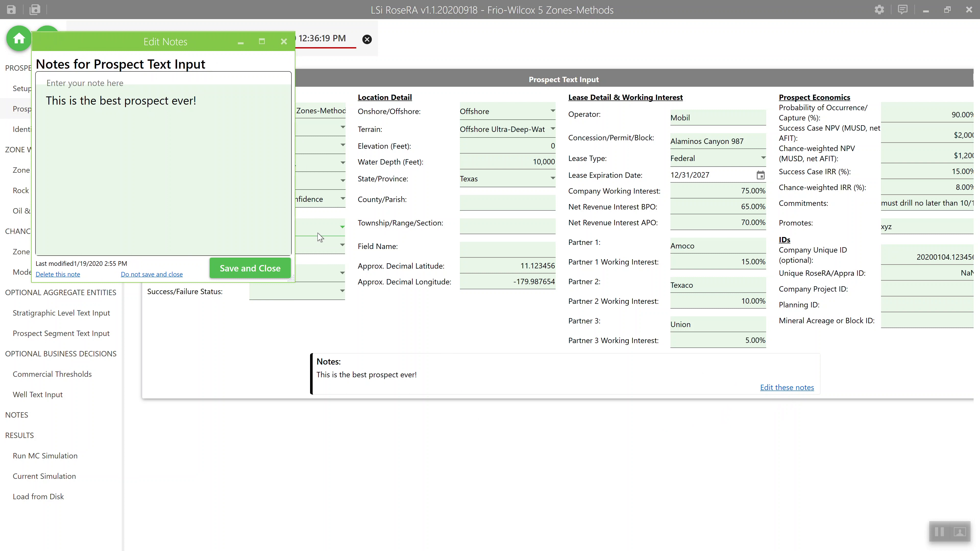
{"action": "left_click", "coordinate": [285, 41]}
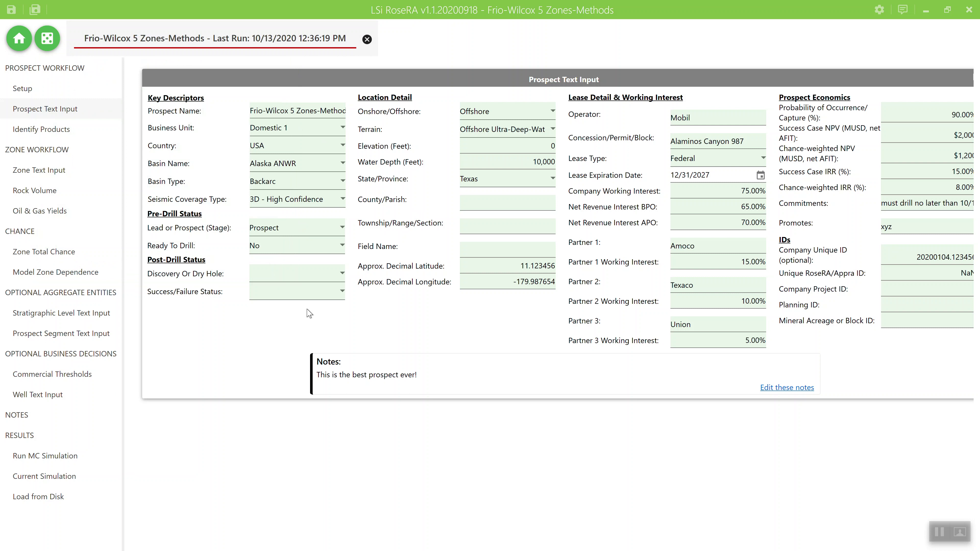
Step: Review the selected hydrocarbon products and the zone text inputs of the two active zones
{"action": "left_click", "coordinate": [60, 129]}
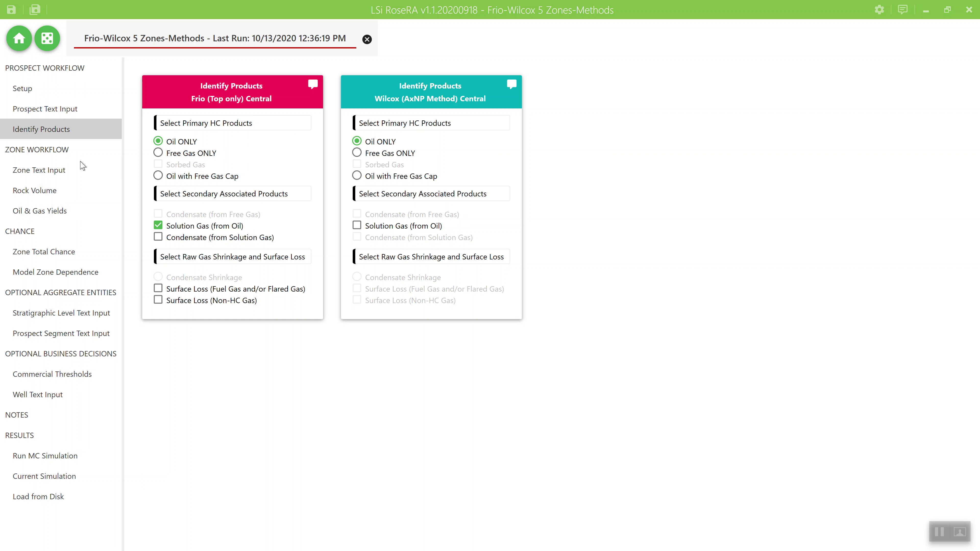
{"action": "left_click", "coordinate": [42, 172]}
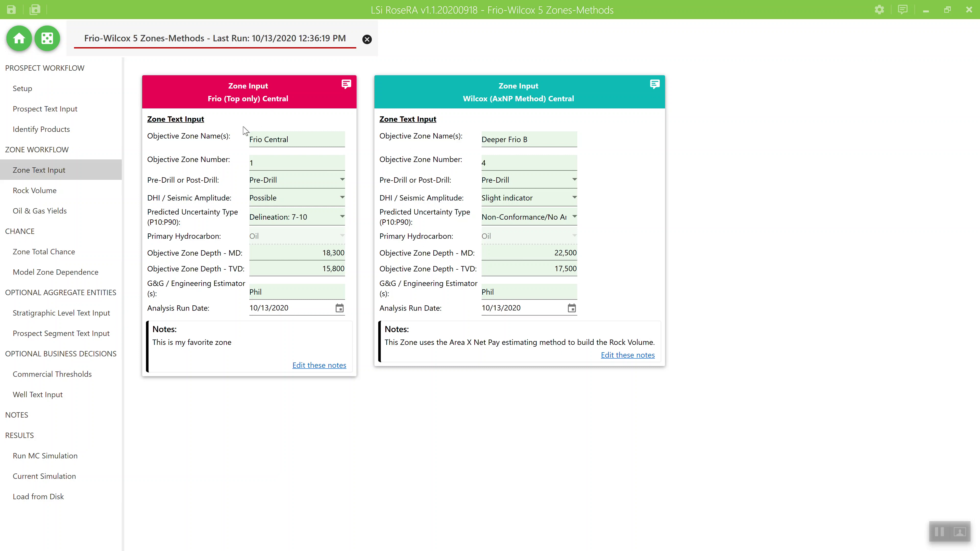
Step: Compare the rock volume inputs of both active zones at 50% zoom and return the view to 100%
{"action": "left_click", "coordinate": [55, 198]}
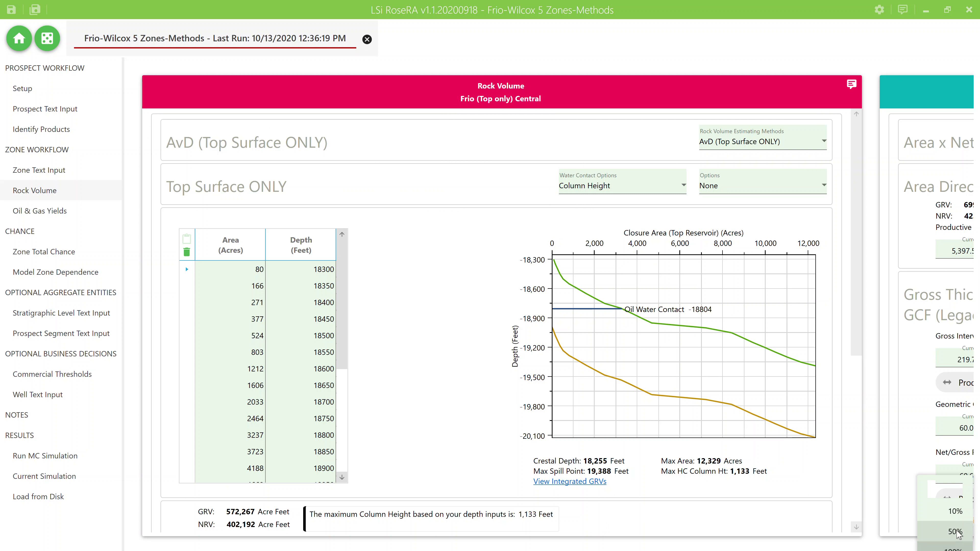
{"action": "left_click", "coordinate": [960, 533]}
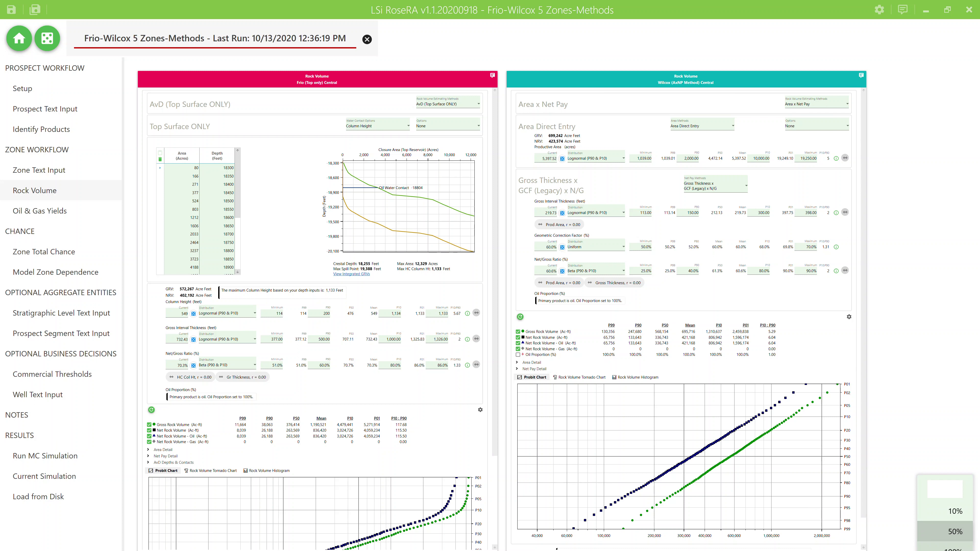
{"action": "left_click", "coordinate": [956, 549]}
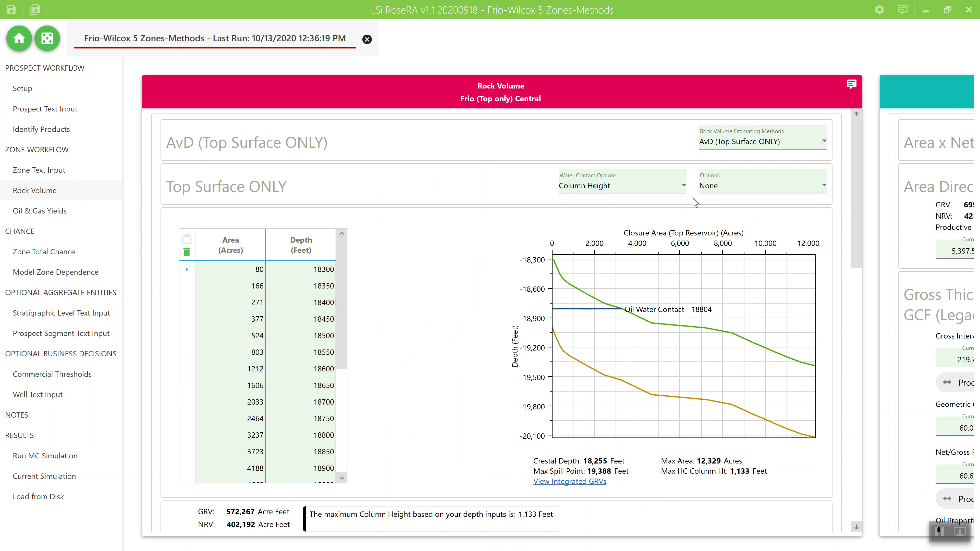
Step: Examine the rock volume estimating methods and water contact options for the Frio (Top only) Central zone
{"action": "left_click", "coordinate": [789, 142]}
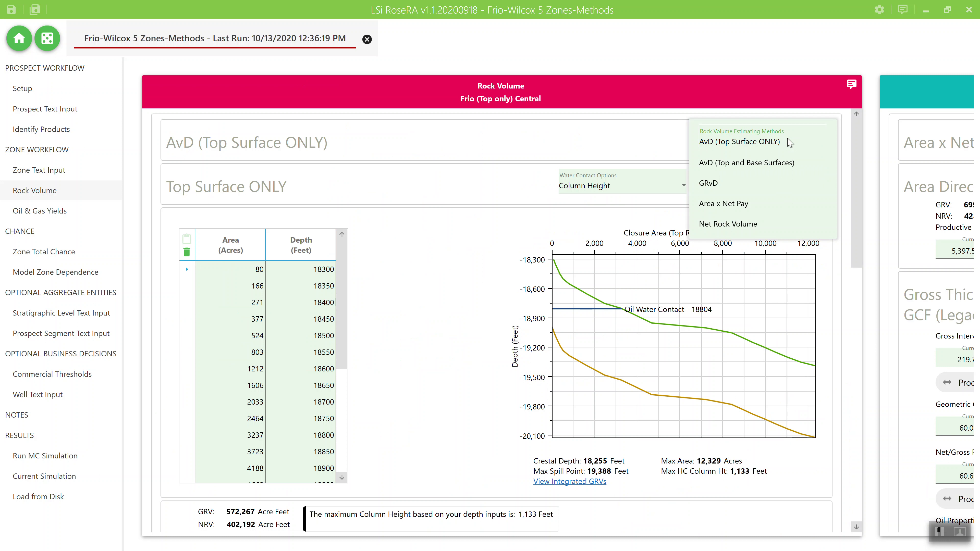
{"action": "left_click", "coordinate": [799, 92]}
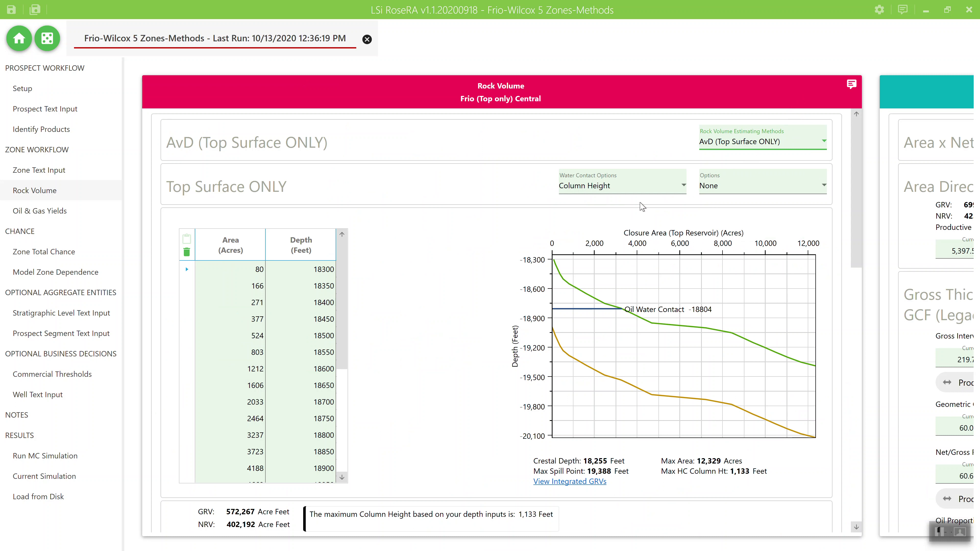
{"action": "left_click", "coordinate": [647, 187]}
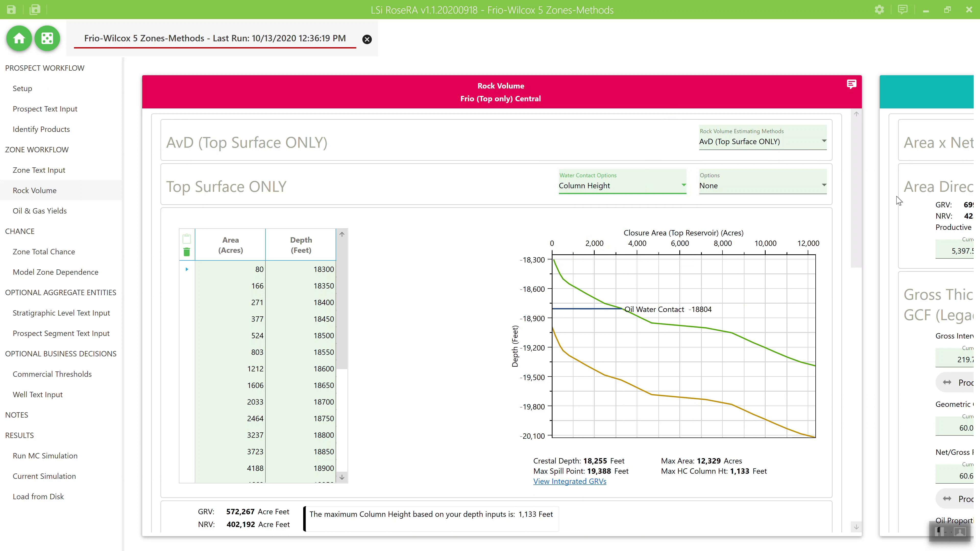
Step: Check the distribution types offered for Column Height, and switch the input to deterministic and back to its distribution
{"action": "left_click_drag", "start_coordinate": [858, 245], "coordinate": [856, 284]}
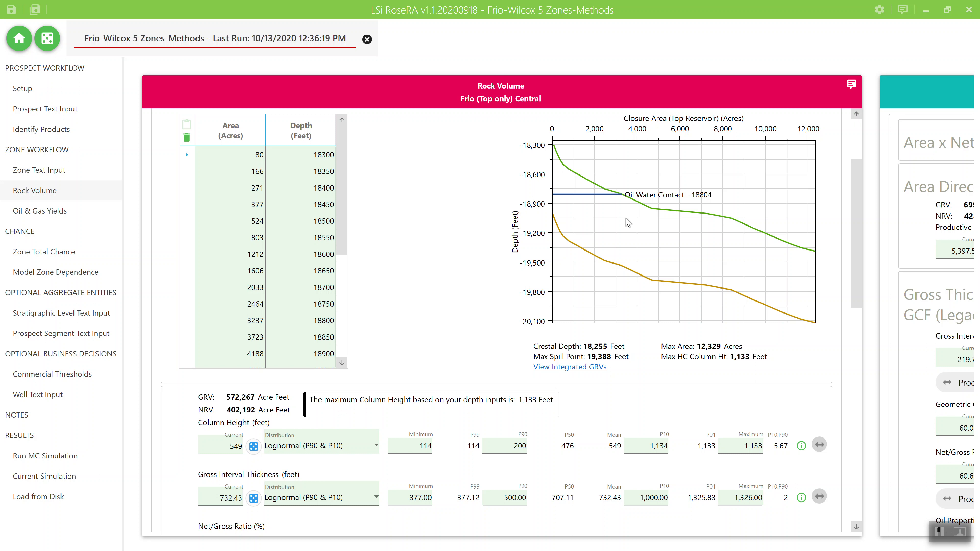
{"action": "left_click_drag", "start_coordinate": [857, 275], "coordinate": [858, 307]}
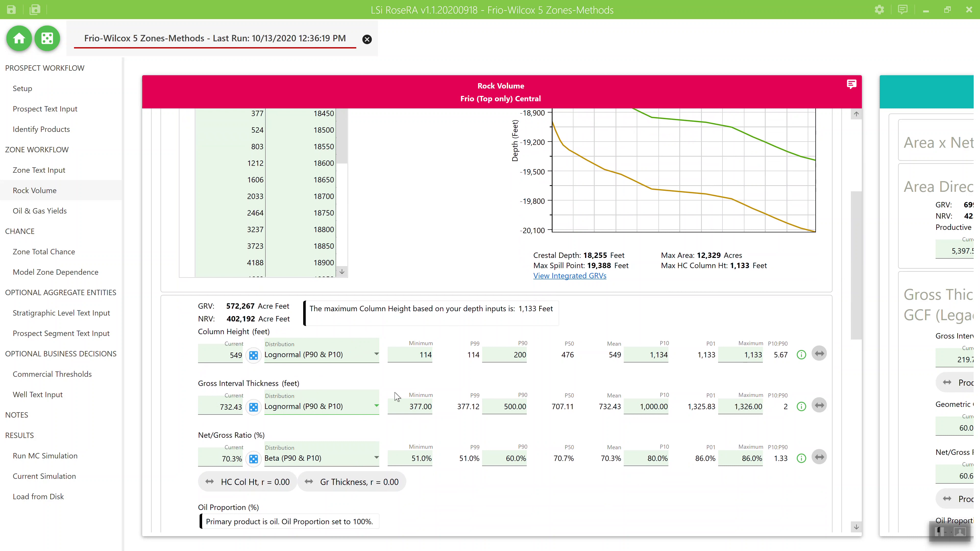
{"action": "left_click_drag", "start_coordinate": [857, 323], "coordinate": [860, 353]}
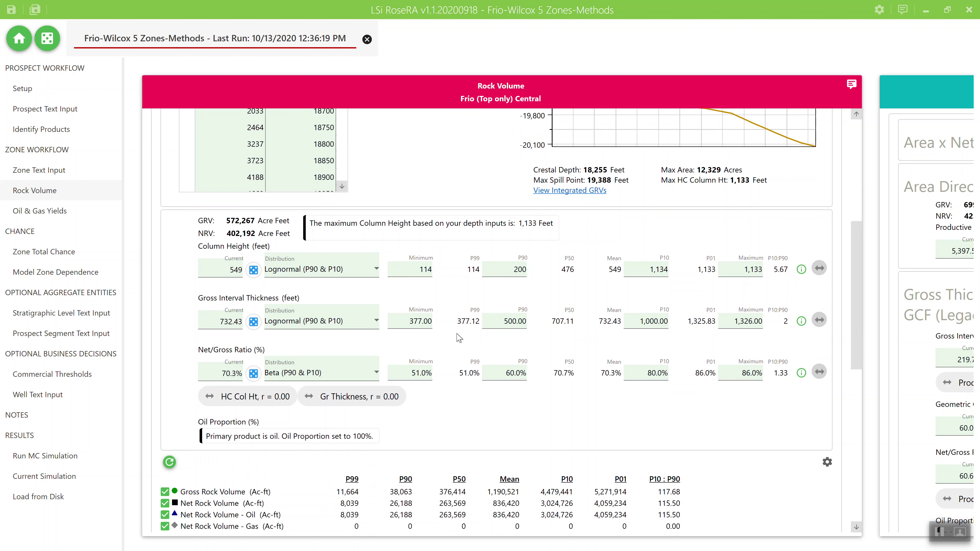
{"action": "left_click", "coordinate": [423, 270]}
{"action": "left_click", "coordinate": [375, 271]}
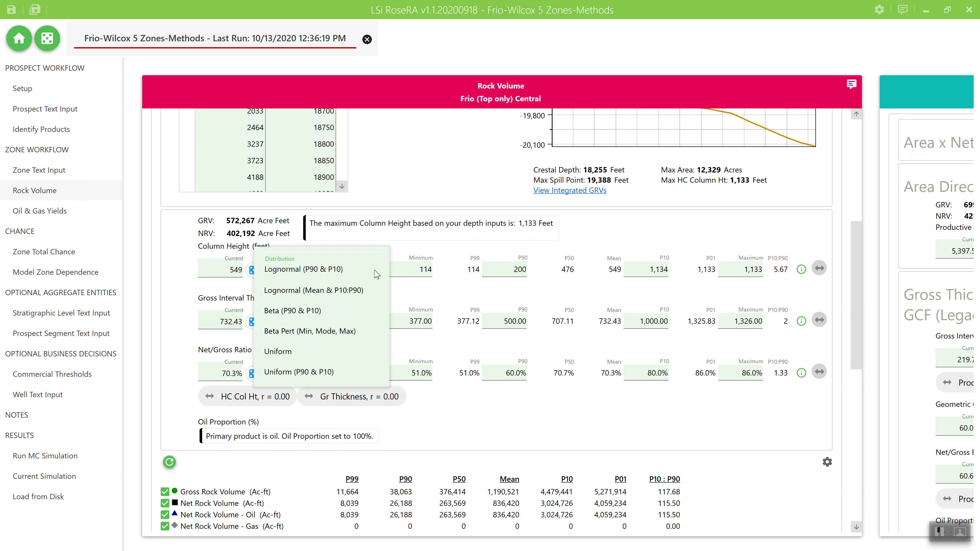
{"action": "left_click", "coordinate": [376, 272]}
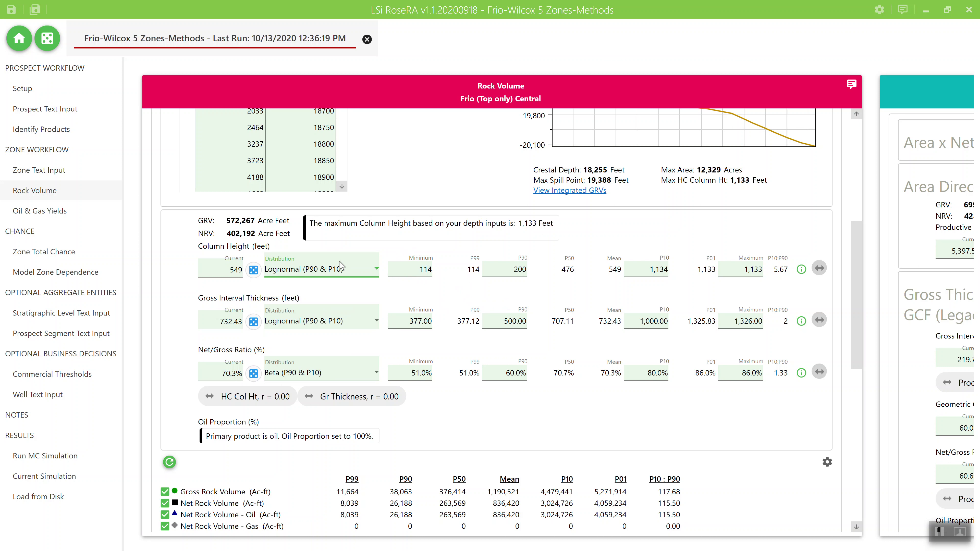
{"action": "left_click", "coordinate": [253, 270]}
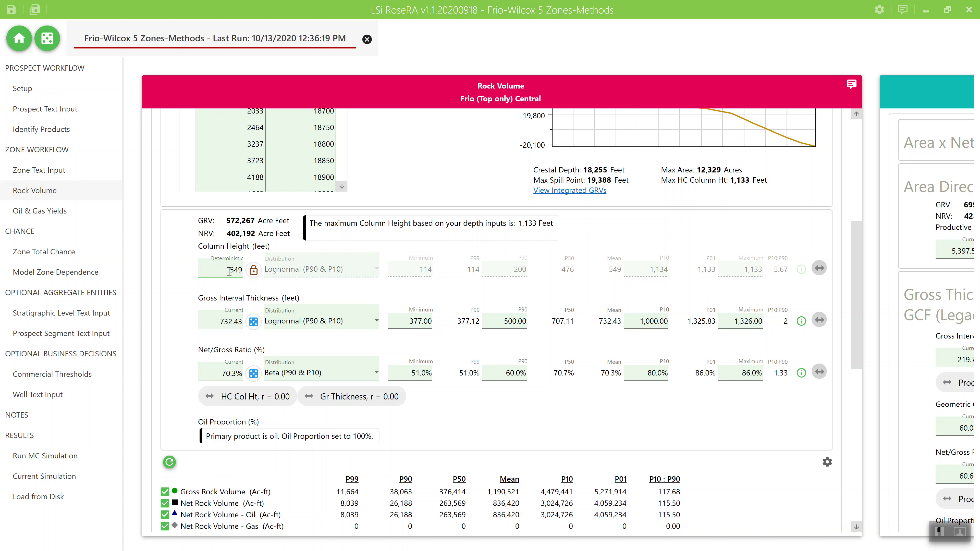
{"action": "left_click", "coordinate": [254, 274]}
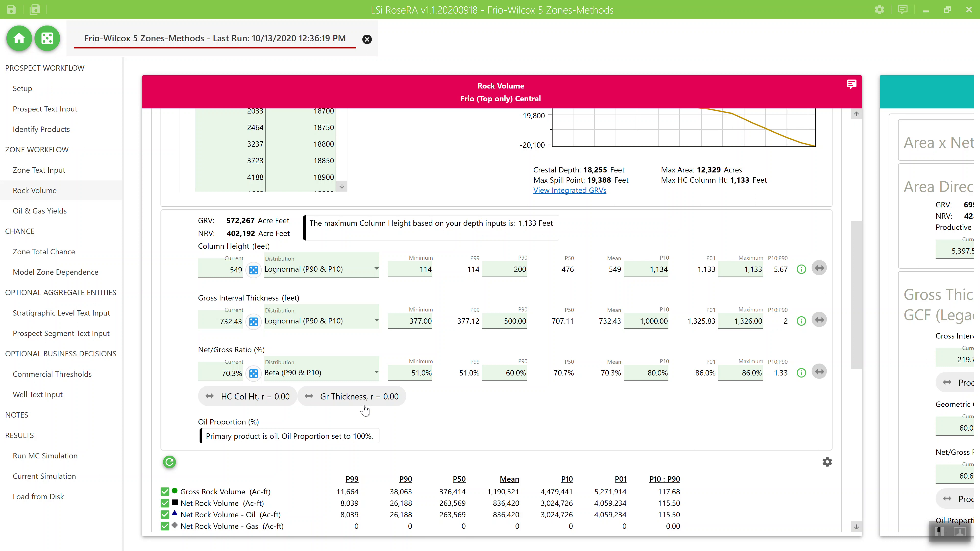
Step: Set the correlation between Net/Gross Ratio and Column Height to 0.82 for the Frio (Top only) Central zone
{"action": "left_click", "coordinate": [288, 401]}
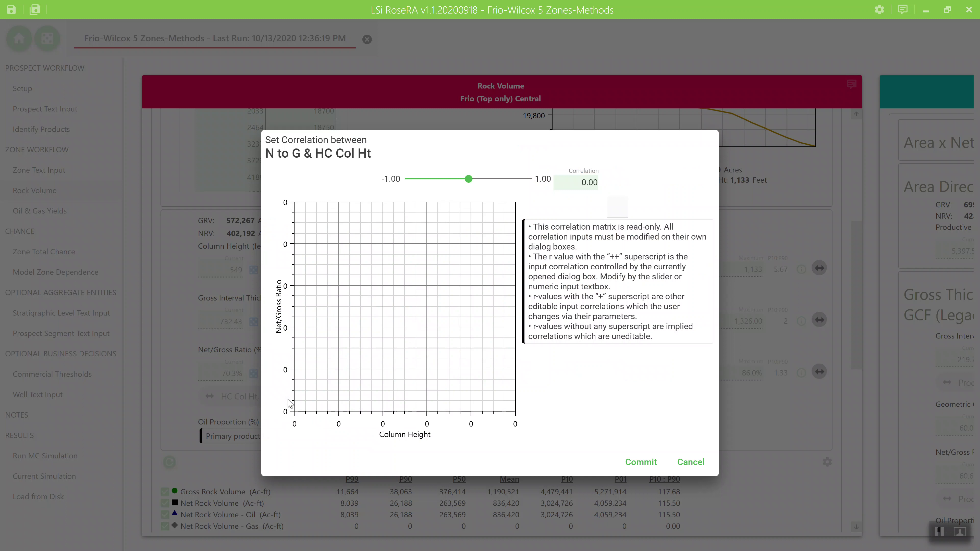
{"action": "left_click_drag", "start_coordinate": [469, 179], "coordinate": [520, 189]}
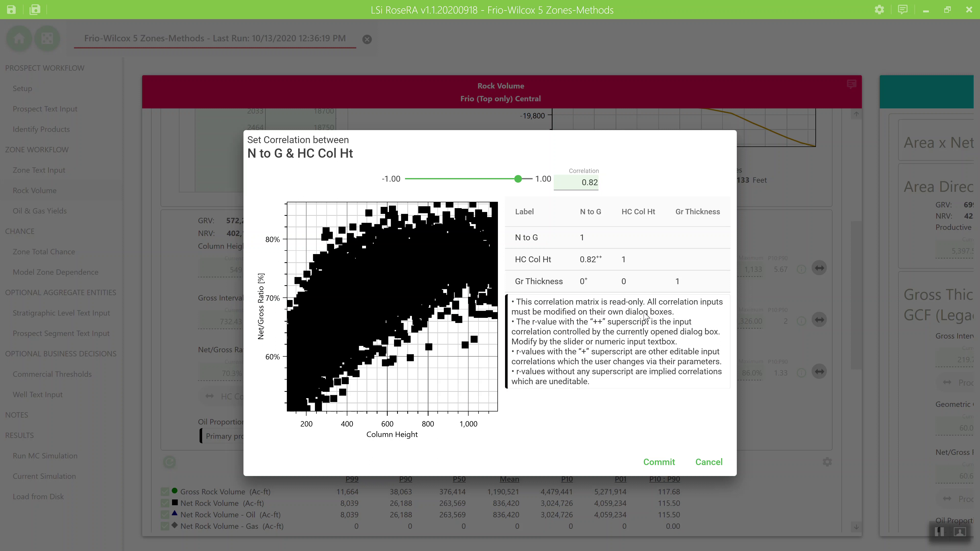
{"action": "left_click", "coordinate": [664, 465]}
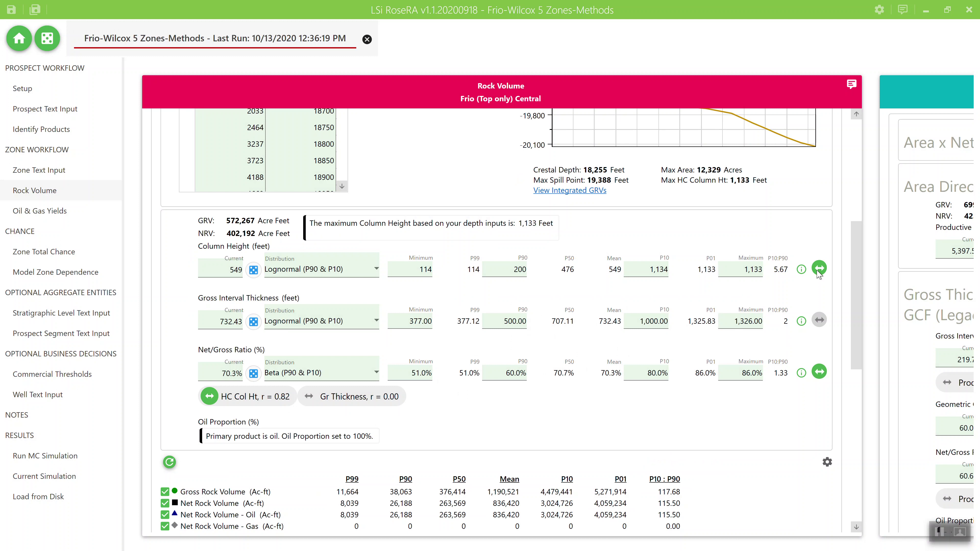
Step: View the Column Height distribution details, going through its histogram, cumulative probability and probit charts, and close them
{"action": "left_click", "coordinate": [802, 270]}
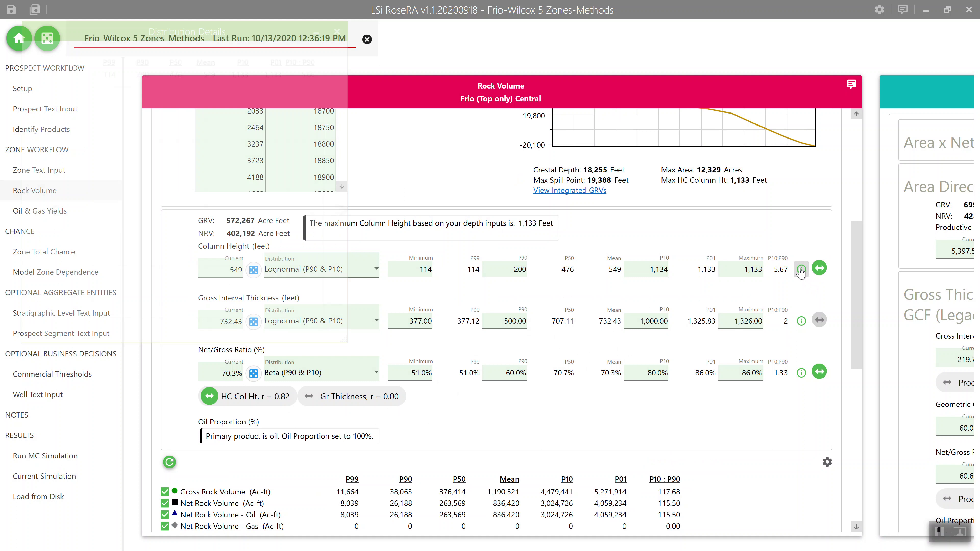
{"action": "left_click", "coordinate": [335, 211]}
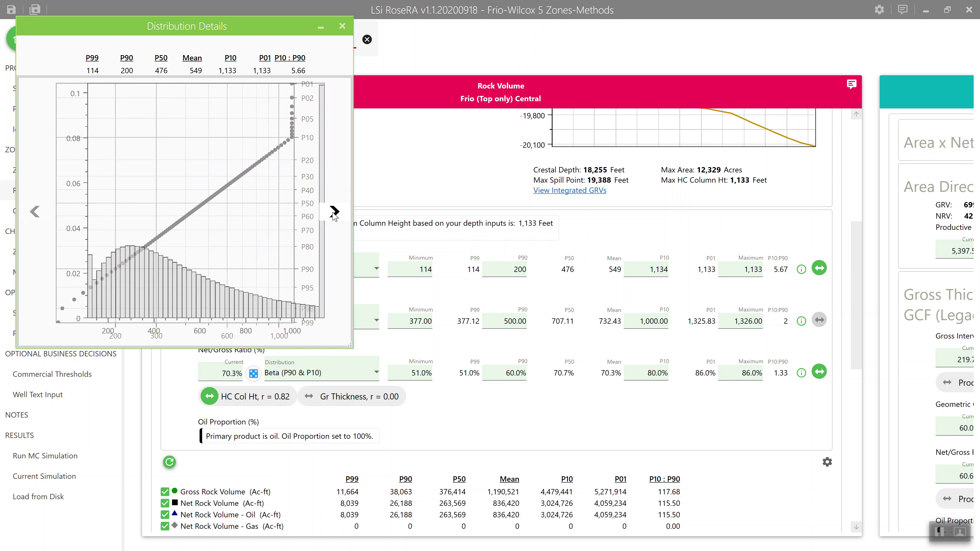
{"action": "left_click", "coordinate": [334, 212]}
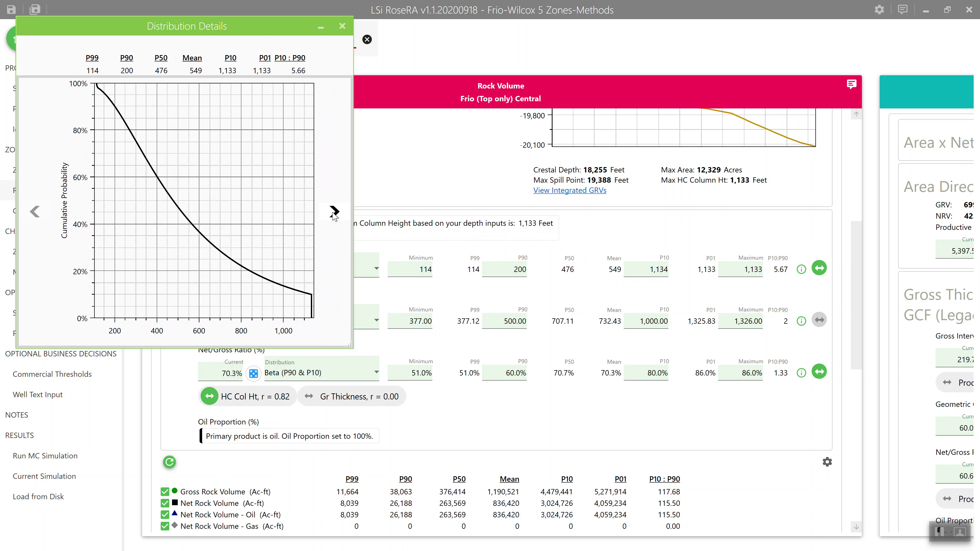
{"action": "left_click", "coordinate": [335, 212]}
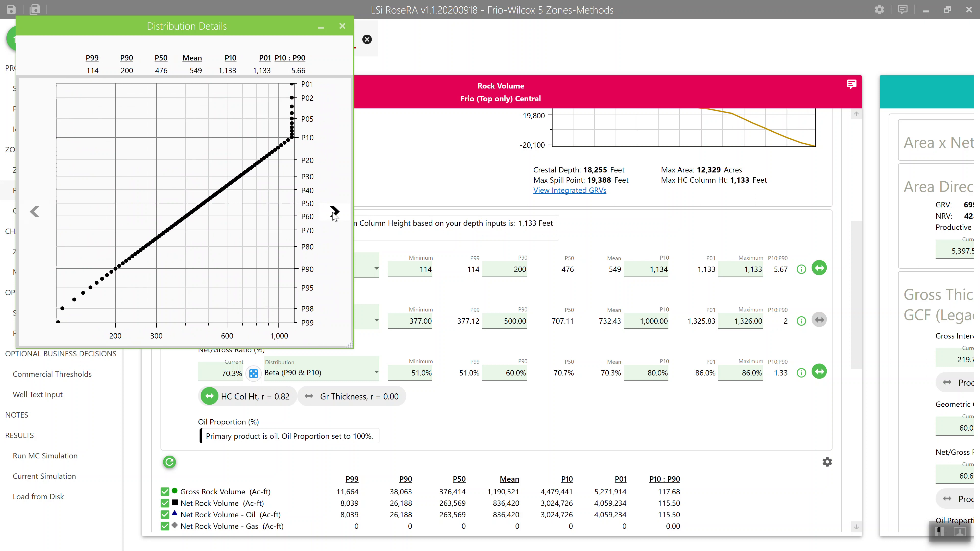
{"action": "left_click", "coordinate": [342, 26]}
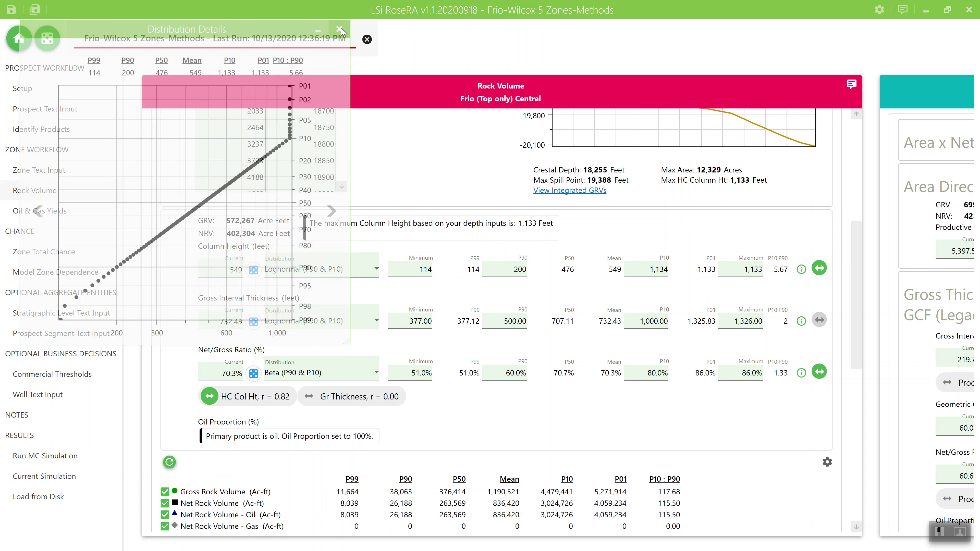
Step: Limit the Frio (Top only) Central rock volume probit chart to Net Rock Volume by hiding the gross, oil and gas curves
{"action": "scroll", "coordinate": [862, 349], "scroll_direction": "down", "scroll_amount": 1}
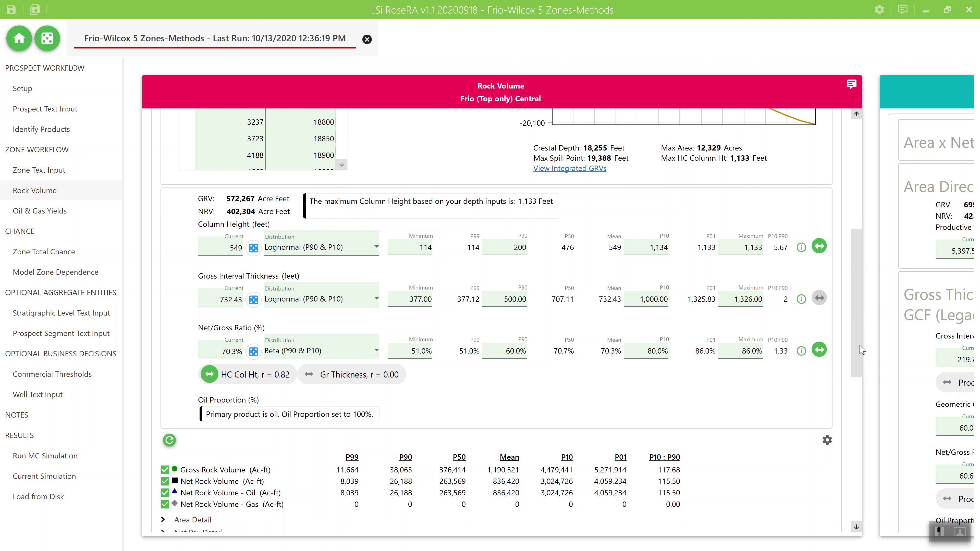
{"action": "scroll", "coordinate": [862, 350], "scroll_direction": "down", "scroll_amount": 10}
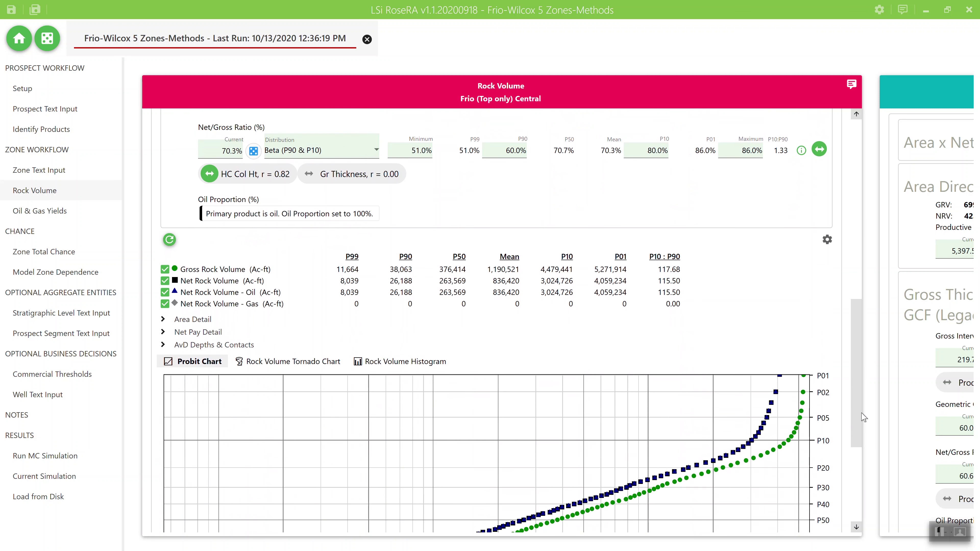
{"action": "scroll", "coordinate": [864, 417], "scroll_direction": "down", "scroll_amount": 5}
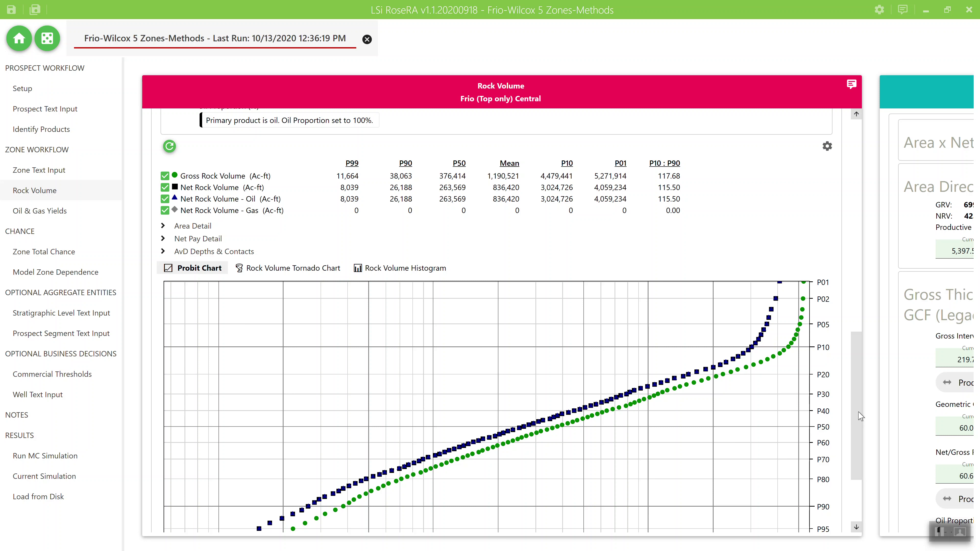
{"action": "left_click_drag", "start_coordinate": [859, 416], "coordinate": [858, 442]}
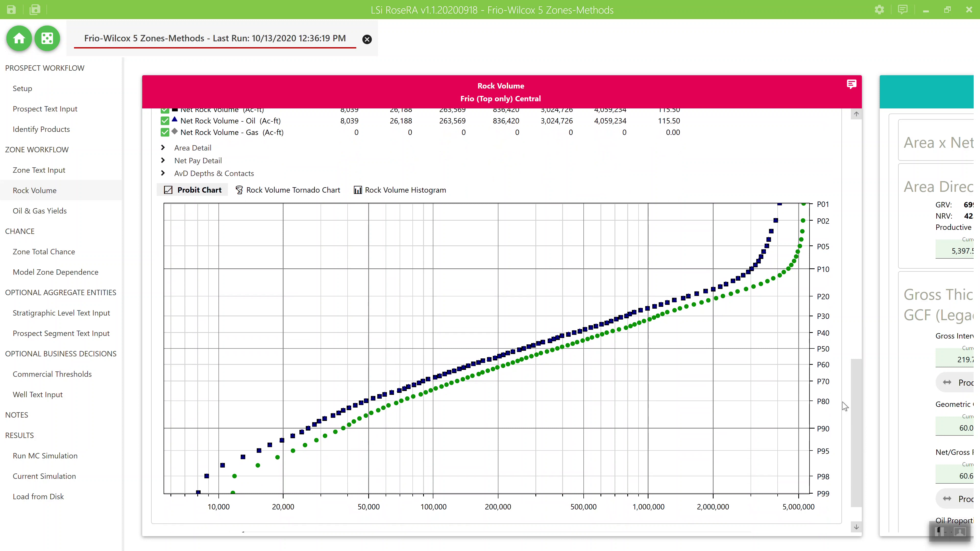
{"action": "left_click_drag", "start_coordinate": [859, 390], "coordinate": [860, 364]}
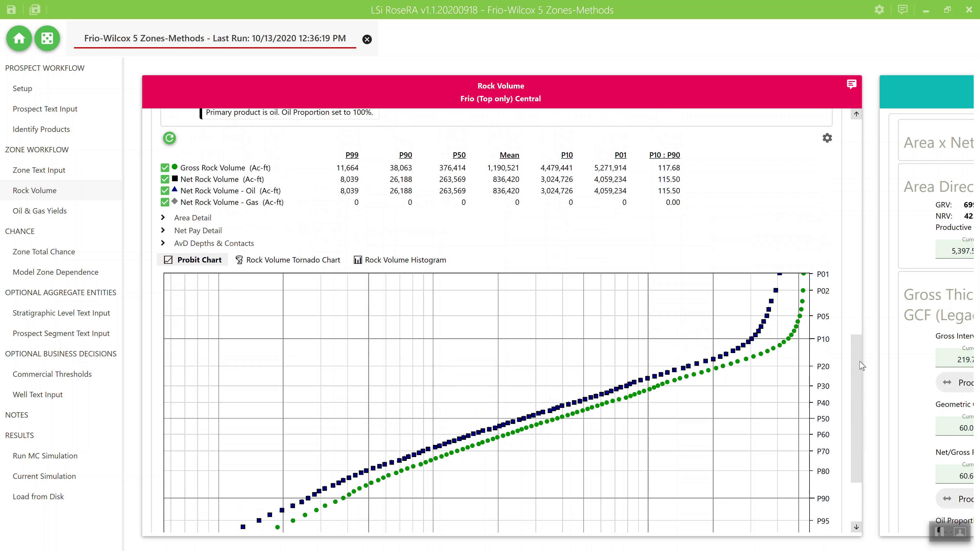
{"action": "left_click", "coordinate": [165, 168]}
{"action": "left_click", "coordinate": [165, 191]}
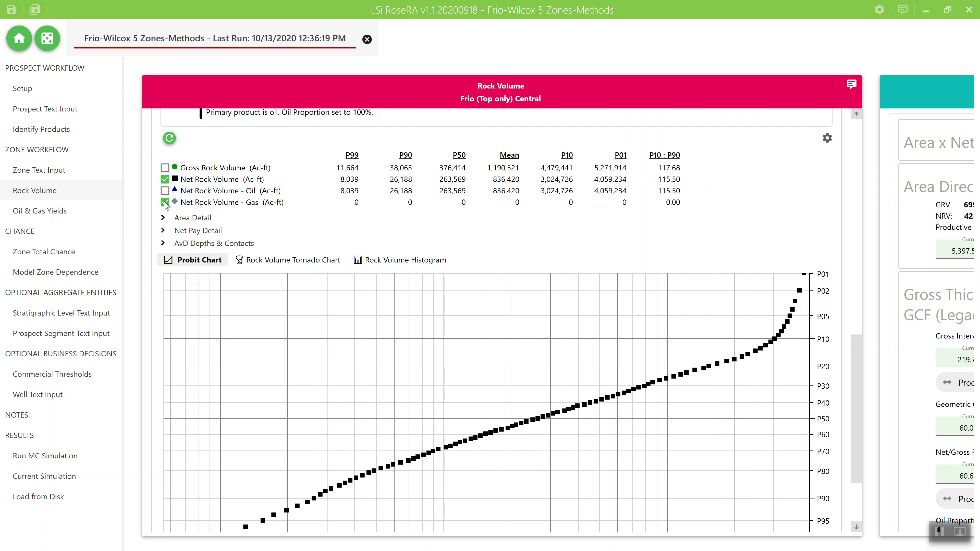
{"action": "left_click", "coordinate": [165, 203]}
Step: Expand the area detail of the Frio (Top only) Central results and add Productive Area to the probit chart
{"action": "left_click_drag", "start_coordinate": [856, 361], "coordinate": [884, 355]}
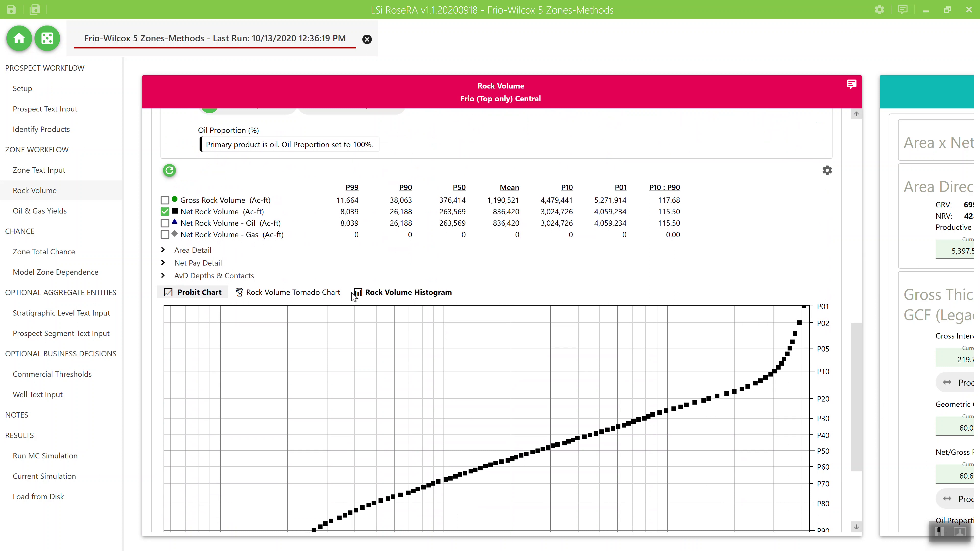
{"action": "left_click", "coordinate": [162, 251]}
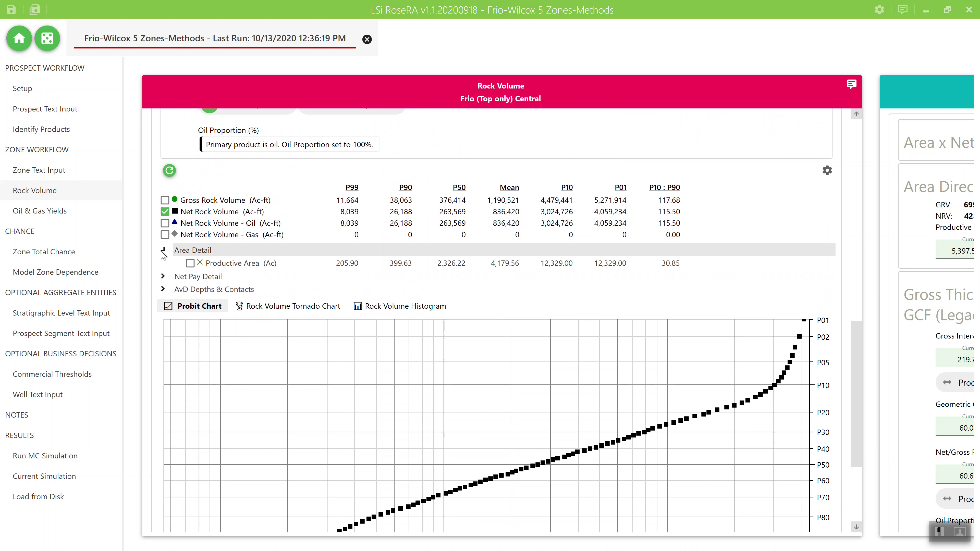
{"action": "left_click", "coordinate": [191, 263]}
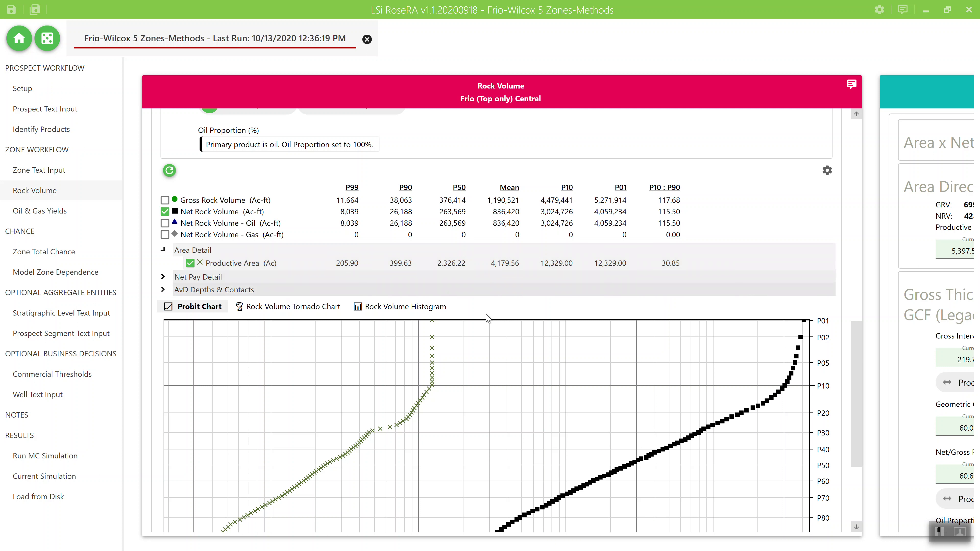
Step: Set the x-axis of the Frio (Top only) Central rock volume probit chart to linear and review the chart
{"action": "left_click_drag", "start_coordinate": [859, 353], "coordinate": [860, 327]}
{"action": "left_click", "coordinate": [827, 256]}
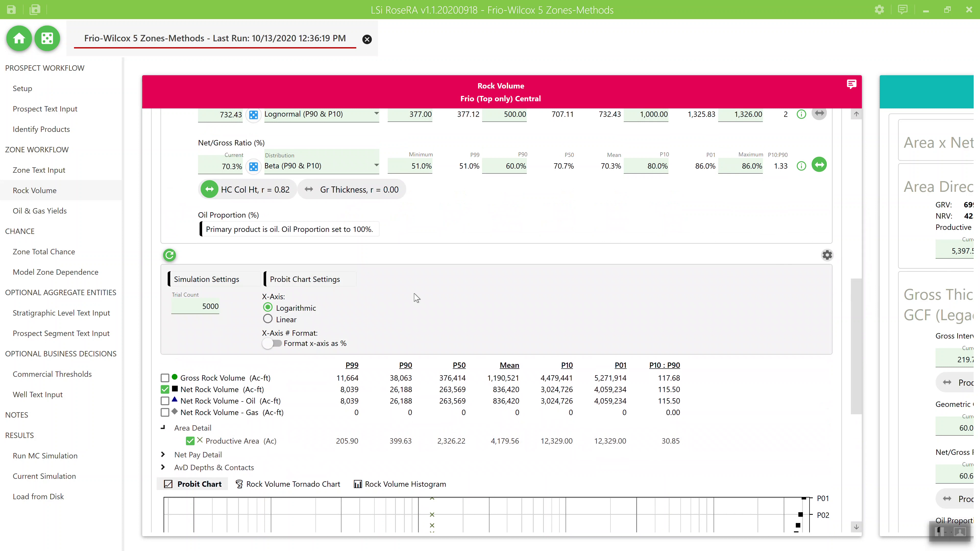
{"action": "left_click", "coordinate": [268, 320]}
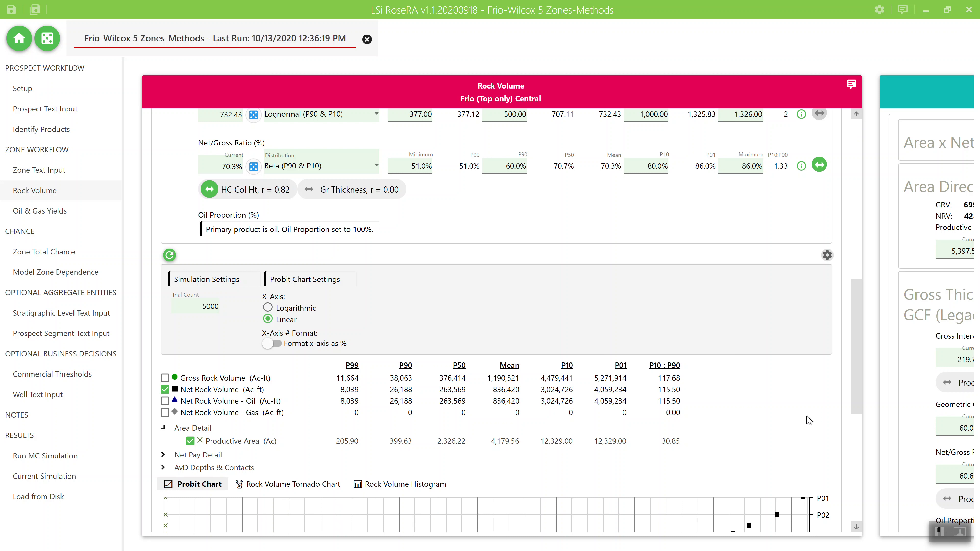
{"action": "scroll", "coordinate": [864, 435], "scroll_direction": "down", "scroll_amount": 1}
{"action": "scroll", "coordinate": [864, 435], "scroll_direction": "down", "scroll_amount": 6}
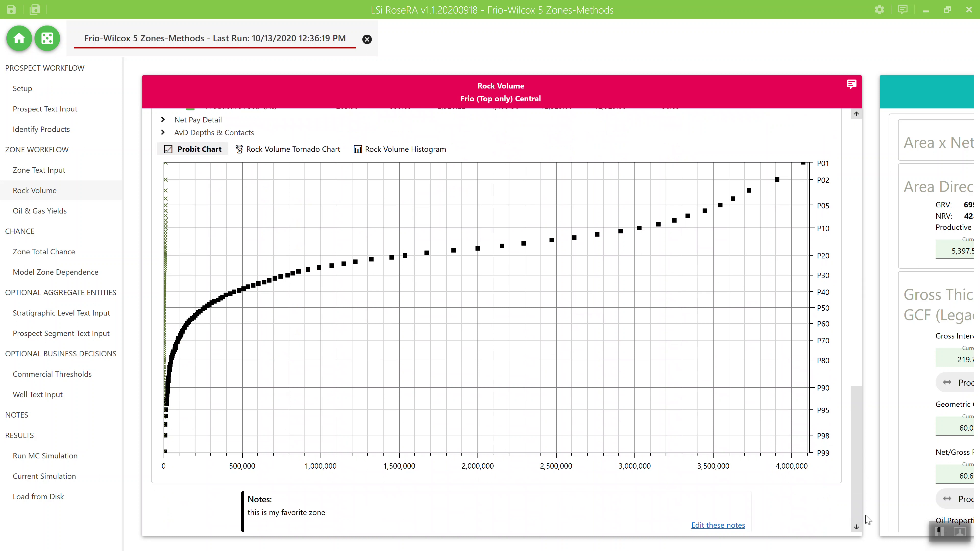
Step: View the rock volume tornado chart and histogram for the Frio (Top only) Central zone
{"action": "left_click", "coordinate": [281, 149]}
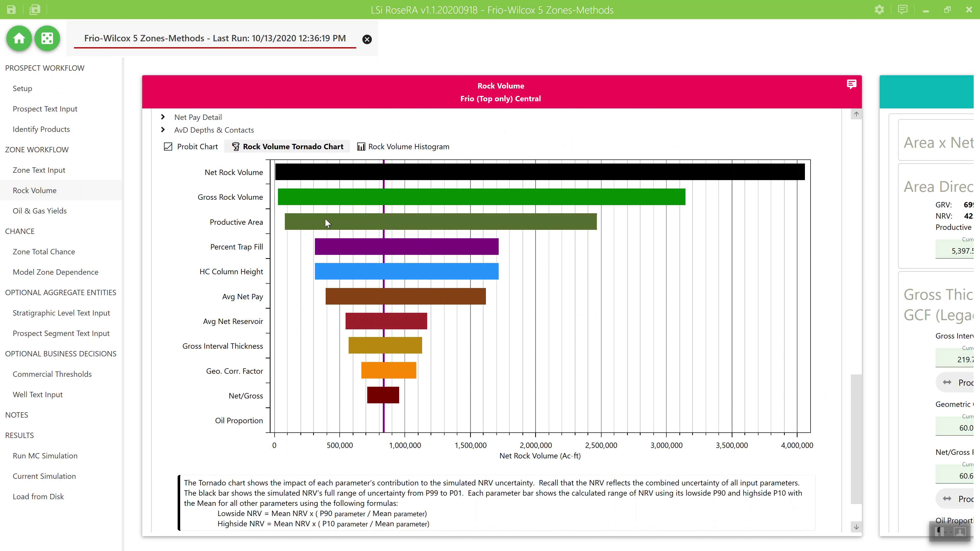
{"action": "mouse_move", "coordinate": [364, 196]}
{"action": "left_click", "coordinate": [417, 147]}
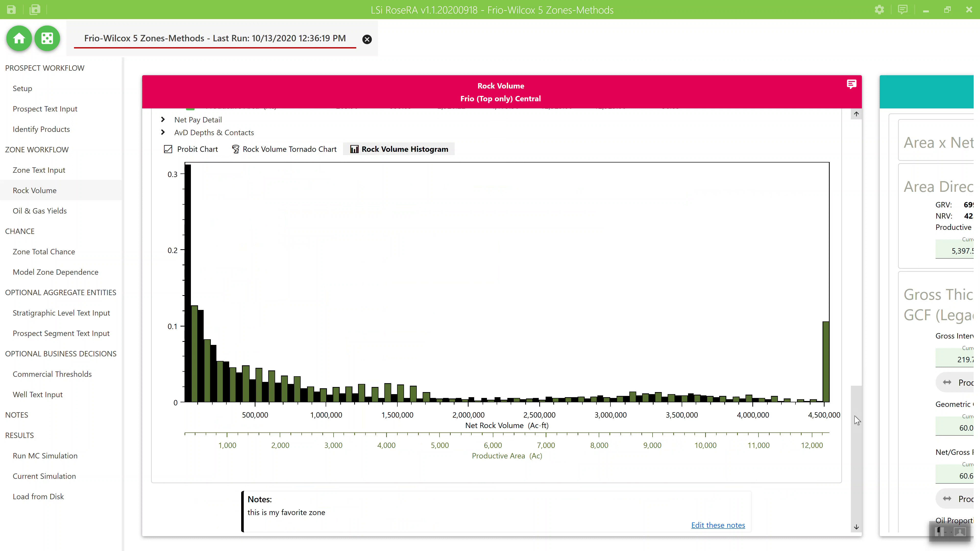
{"action": "scroll", "coordinate": [857, 345], "scroll_direction": "up", "scroll_amount": 3}
{"action": "scroll", "coordinate": [857, 345], "scroll_direction": "up", "scroll_amount": 5}
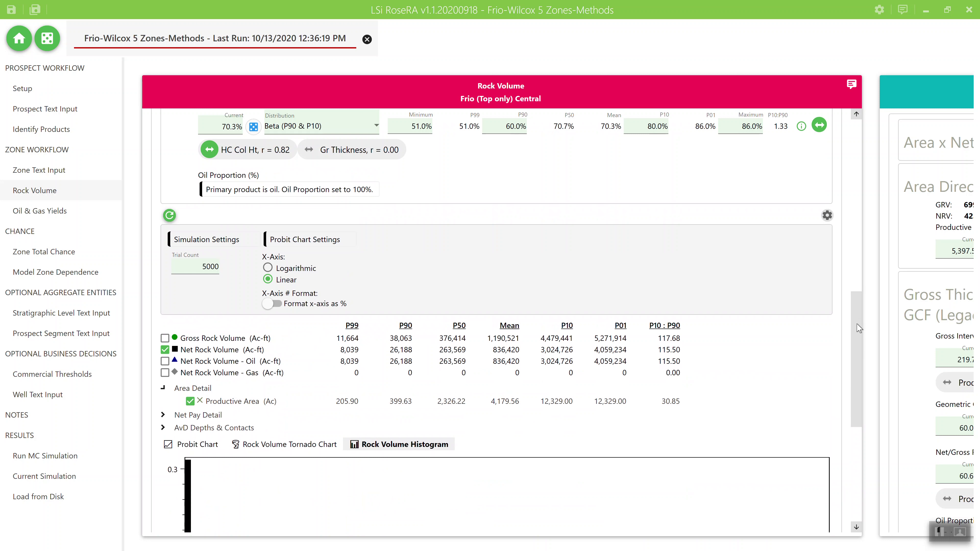
{"action": "scroll", "coordinate": [859, 328], "scroll_direction": "down", "scroll_amount": 7}
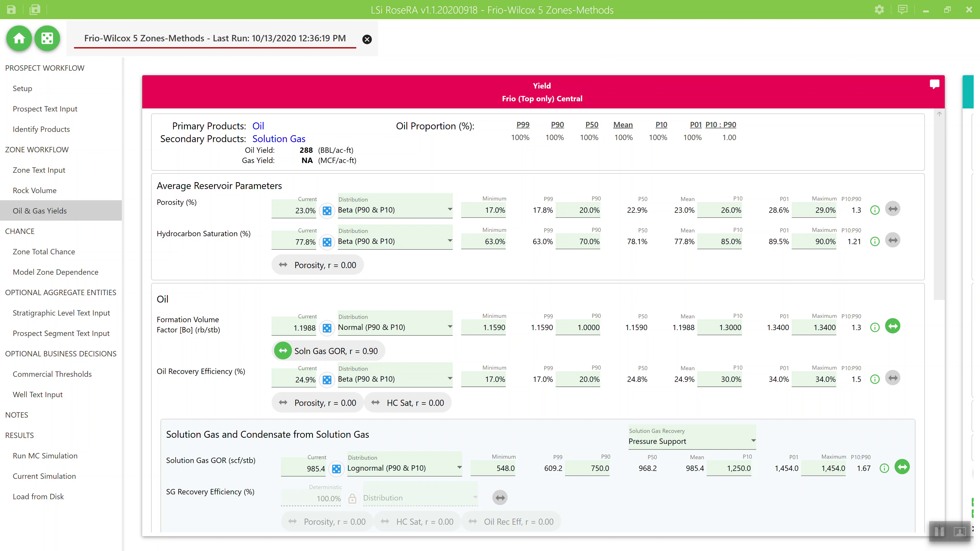
Step: Examine the oil and gas yield inputs of both zones and the yield probit chart of Frio (Top only) Central
{"action": "scroll", "coordinate": [552, 305], "scroll_direction": "right", "scroll_amount": 5}
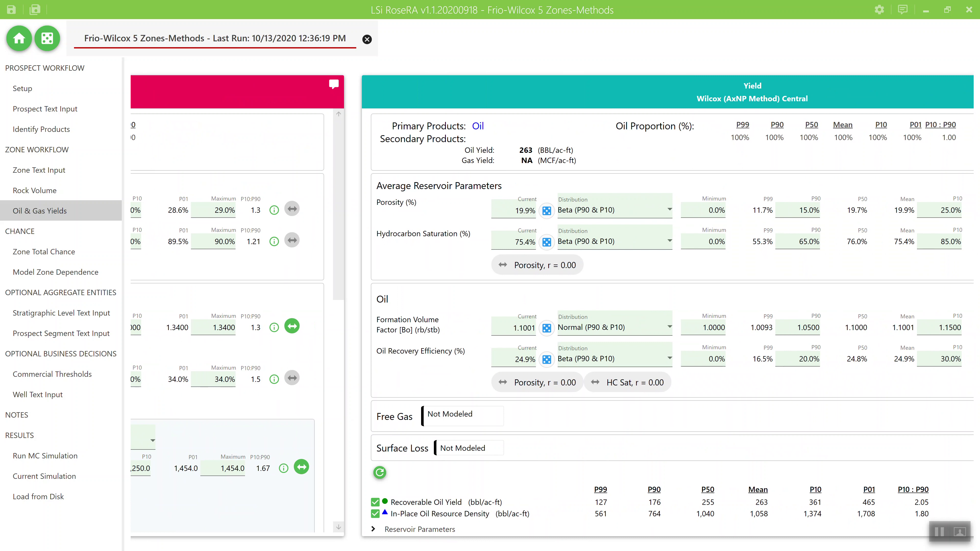
{"action": "scroll", "coordinate": [552, 307], "scroll_direction": "right", "scroll_amount": 1}
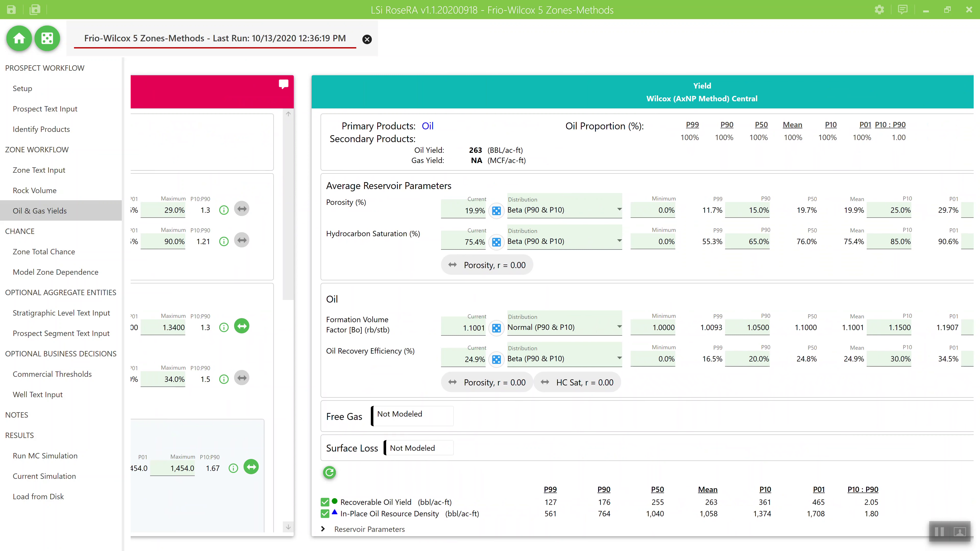
{"action": "scroll", "coordinate": [716, 285], "scroll_direction": "left", "scroll_amount": 6}
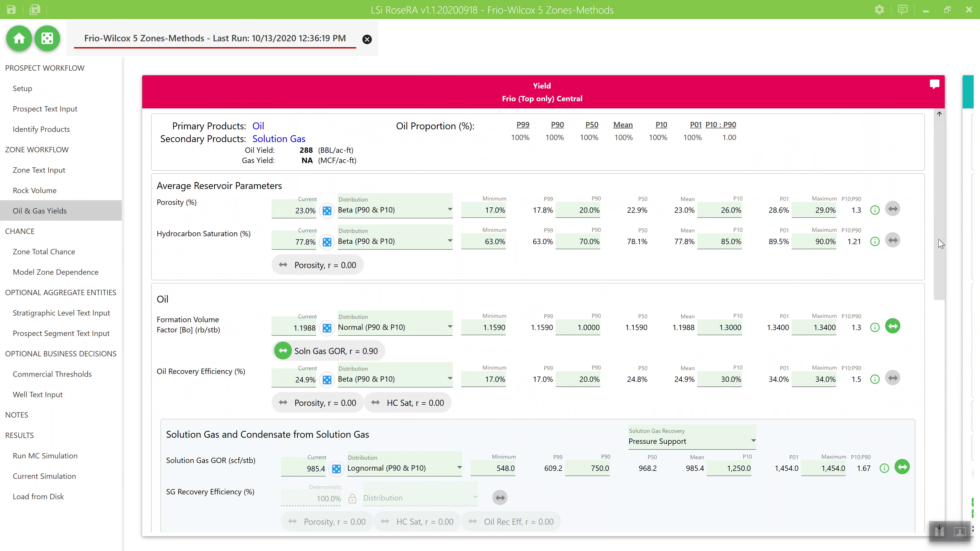
{"action": "mouse_move", "coordinate": [895, 213]}
{"action": "left_click_drag", "start_coordinate": [943, 274], "coordinate": [945, 493]}
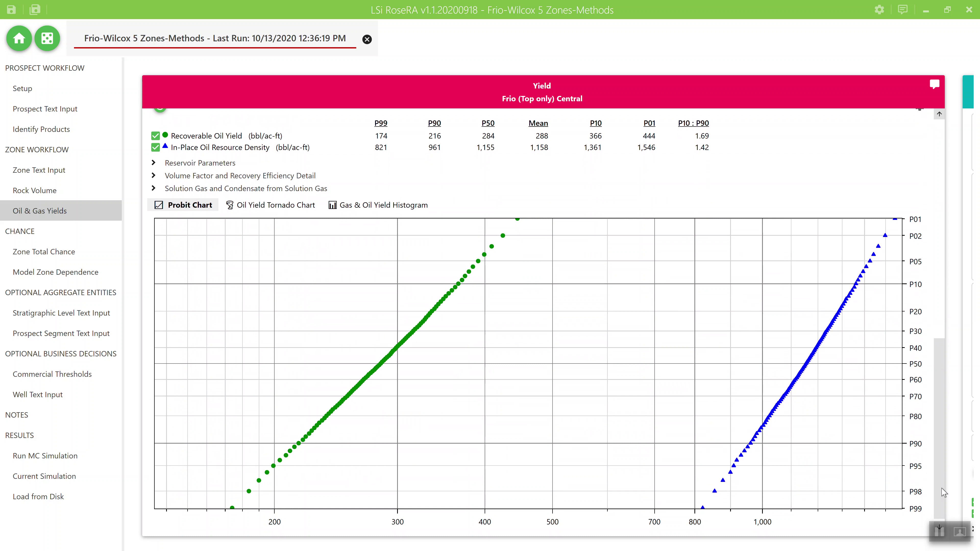
Step: Review the zone total chance components and chance of geologic success for both zones
{"action": "left_click", "coordinate": [51, 252]}
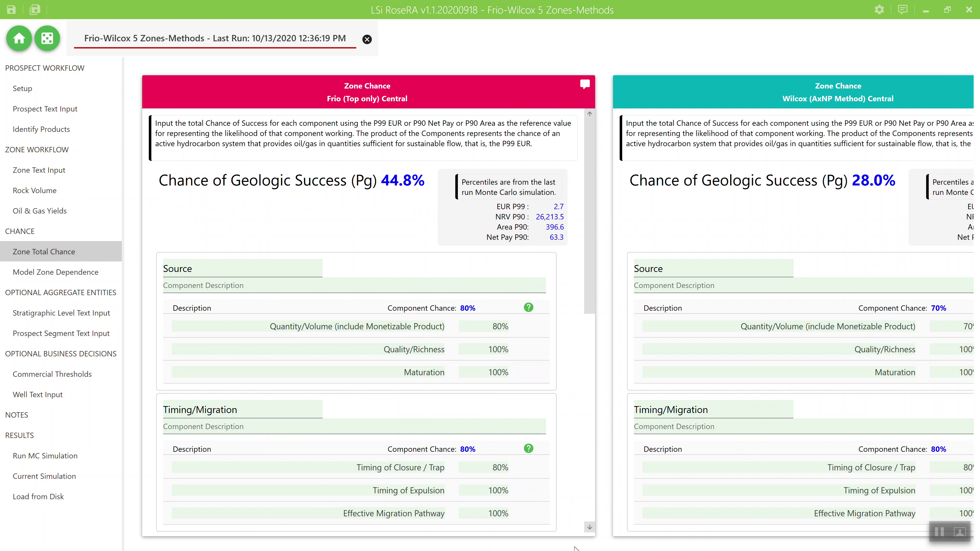
{"action": "scroll", "coordinate": [552, 307], "scroll_direction": "right", "scroll_amount": 3}
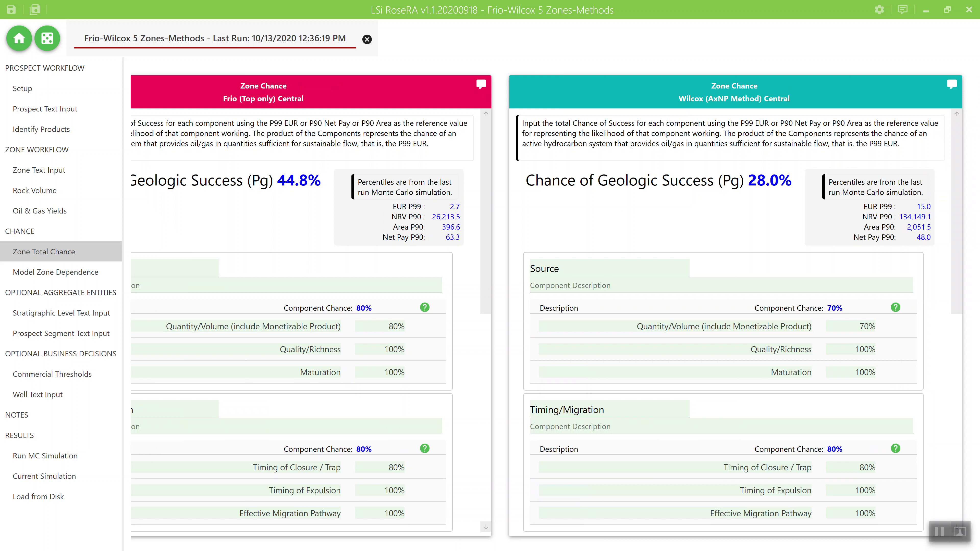
{"action": "left_click_drag", "start_coordinate": [961, 301], "coordinate": [942, 189]}
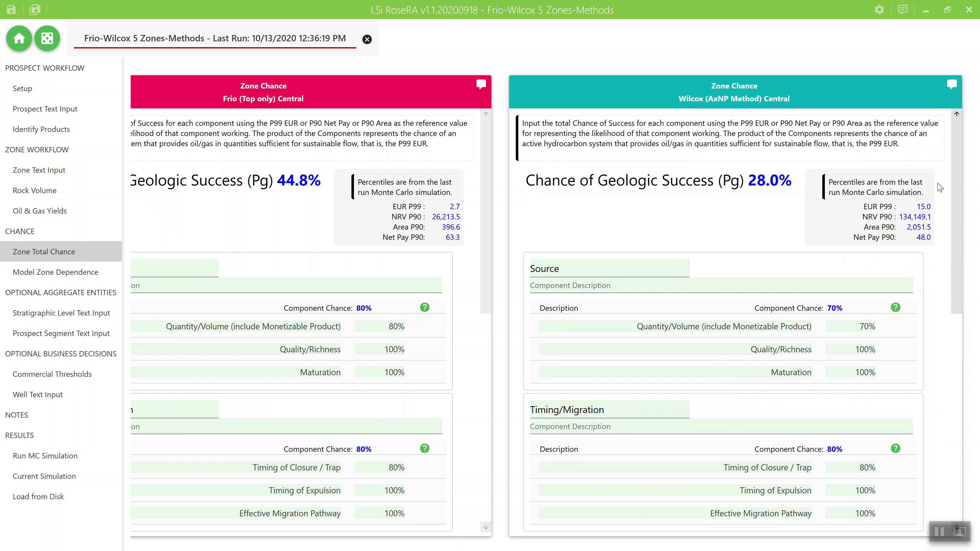
Step: In the zone dependence model, lower the Source dependence value to 0.39 and return it to 1.00
{"action": "left_click", "coordinate": [41, 279]}
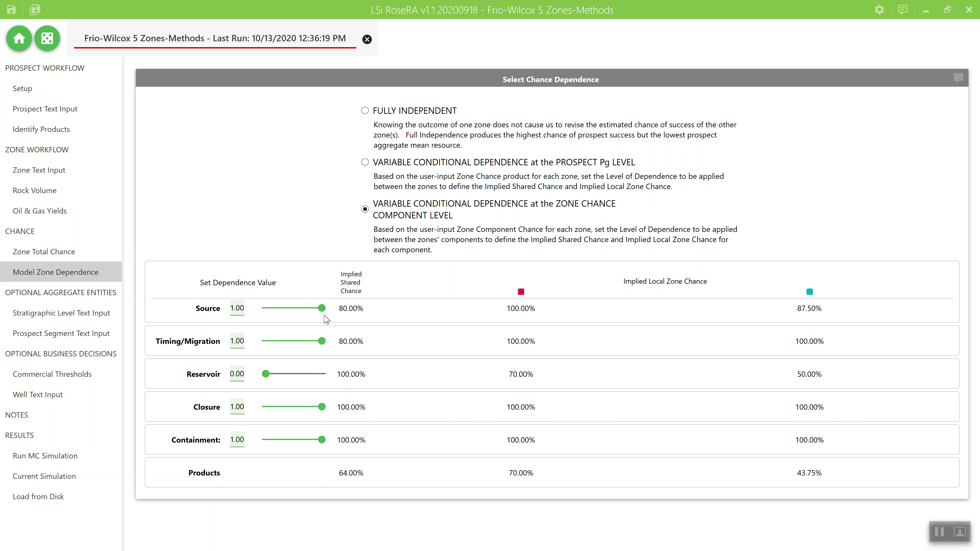
{"action": "left_click_drag", "start_coordinate": [322, 309], "coordinate": [288, 312]}
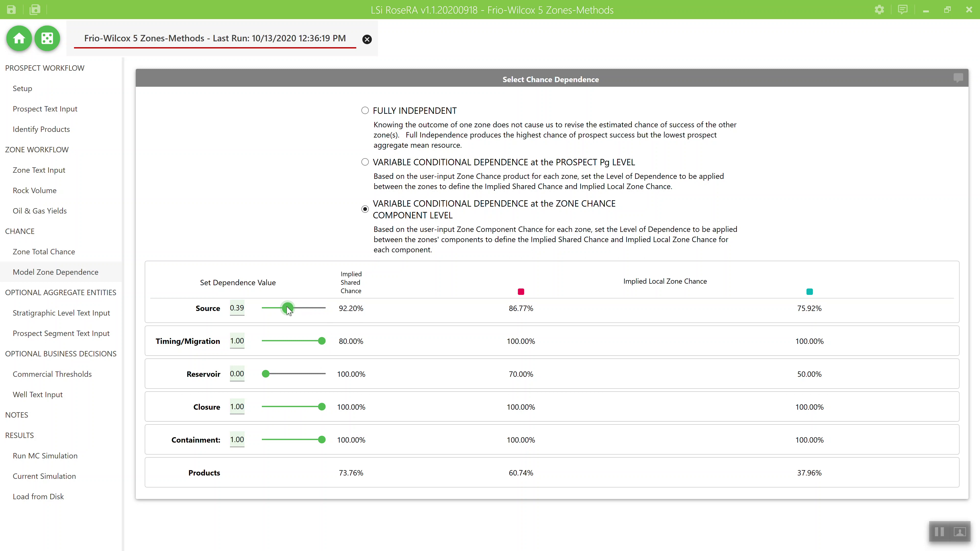
{"action": "left_click_drag", "start_coordinate": [288, 311], "coordinate": [328, 321]}
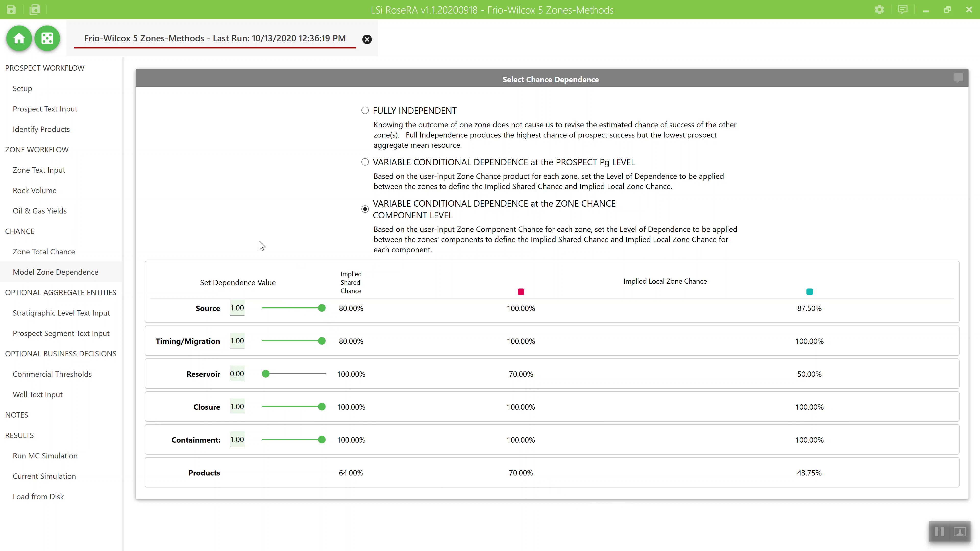
Step: Exclude both the Frio and Wilcox stratigraphic levels from the prospect's aggregate entities
{"action": "left_click", "coordinate": [54, 312]}
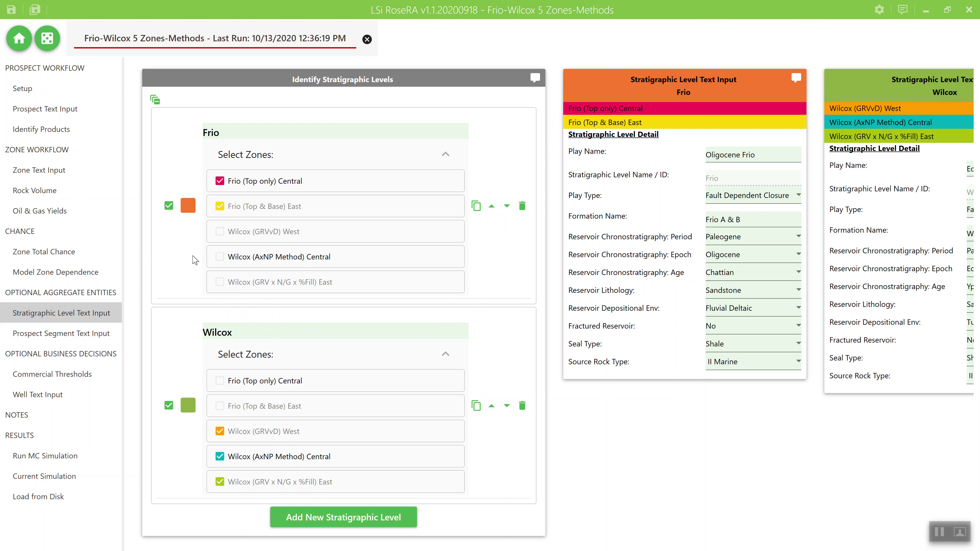
{"action": "left_click", "coordinate": [169, 206]}
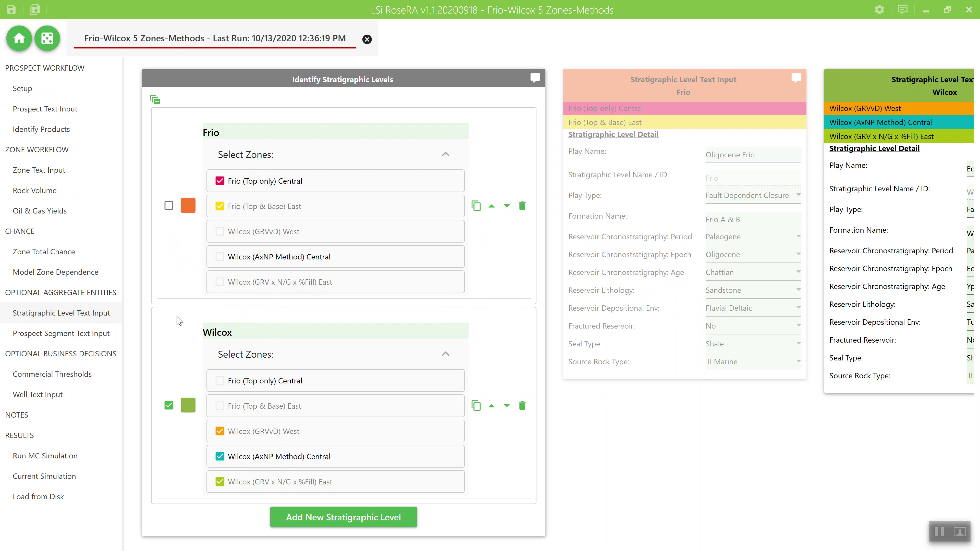
{"action": "left_click", "coordinate": [169, 405]}
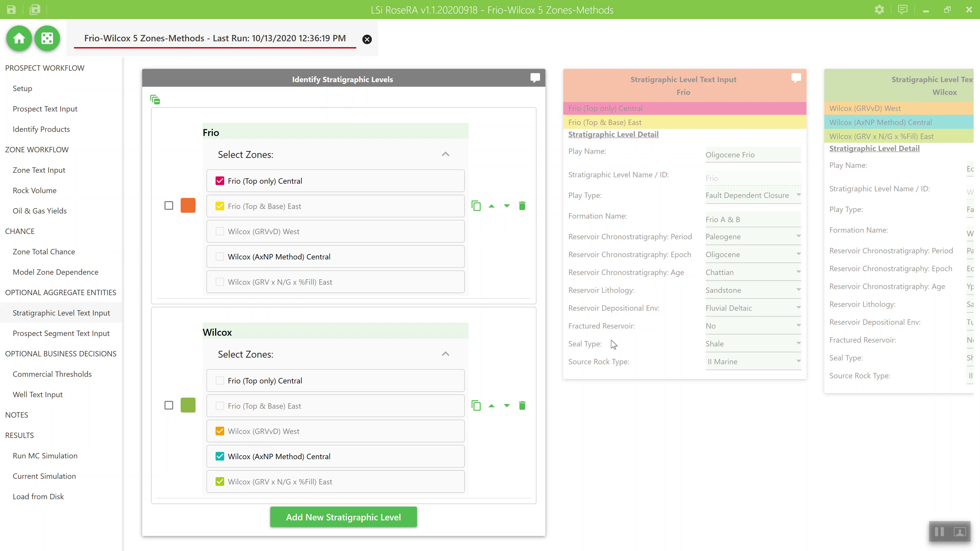
Step: Look through the zones assigned to each prospect segment and check the prospect and zone commercial thresholds
{"action": "left_click", "coordinate": [65, 334]}
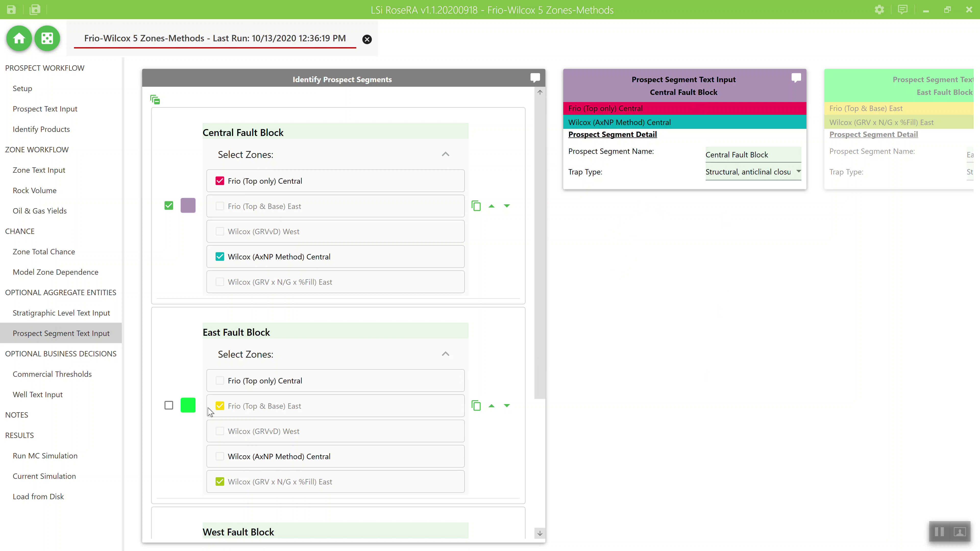
{"action": "scroll", "coordinate": [546, 380], "scroll_direction": "down", "scroll_amount": 1}
{"action": "scroll", "coordinate": [546, 380], "scroll_direction": "down", "scroll_amount": 5}
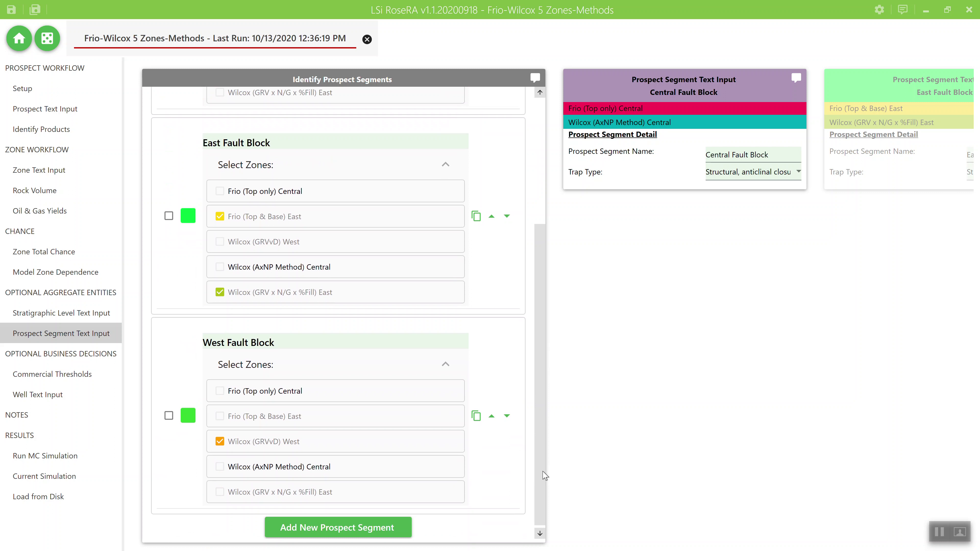
{"action": "left_click_drag", "start_coordinate": [546, 445], "coordinate": [545, 238]}
{"action": "left_click", "coordinate": [58, 376]}
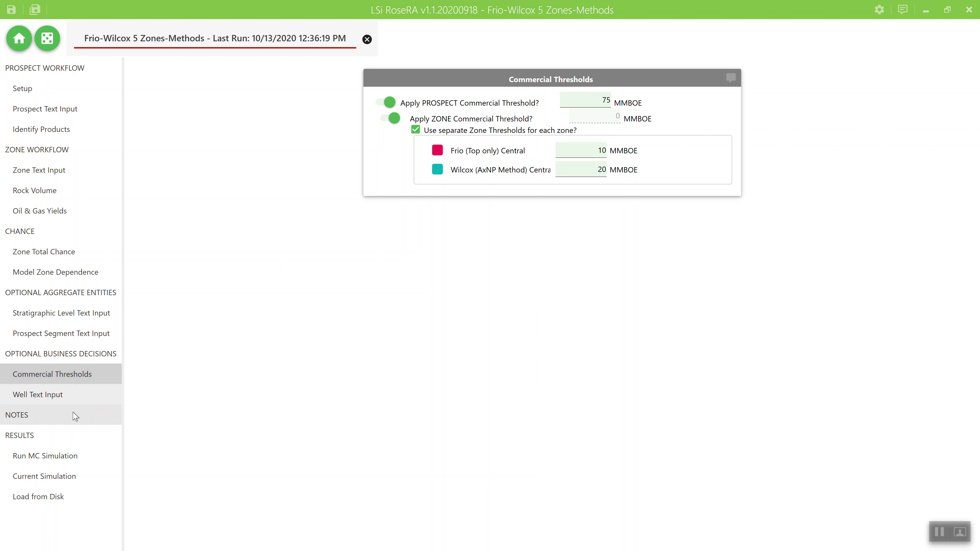
Step: Exclude Well #1 and Well #2 from the prospect's well definitions
{"action": "left_click", "coordinate": [65, 400]}
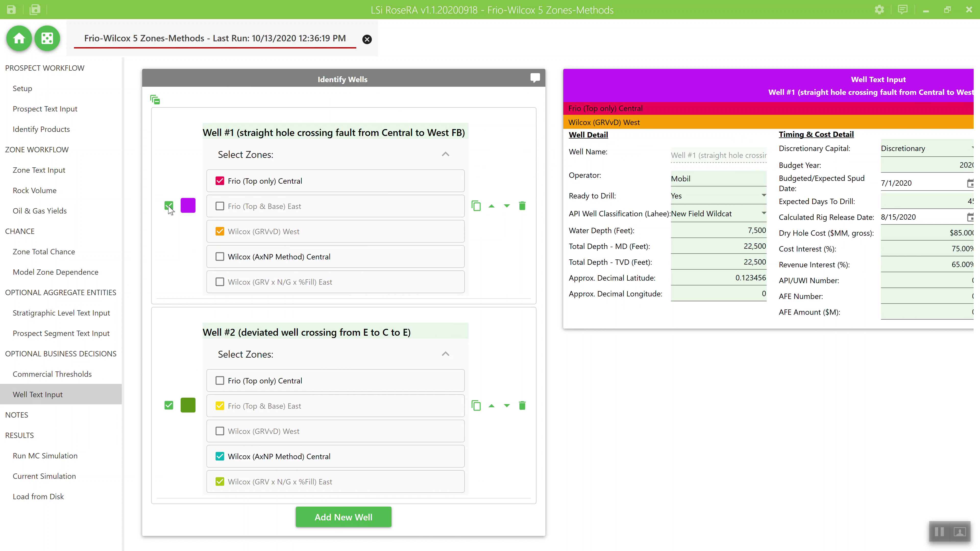
{"action": "left_click", "coordinate": [169, 207]}
{"action": "left_click", "coordinate": [171, 406]}
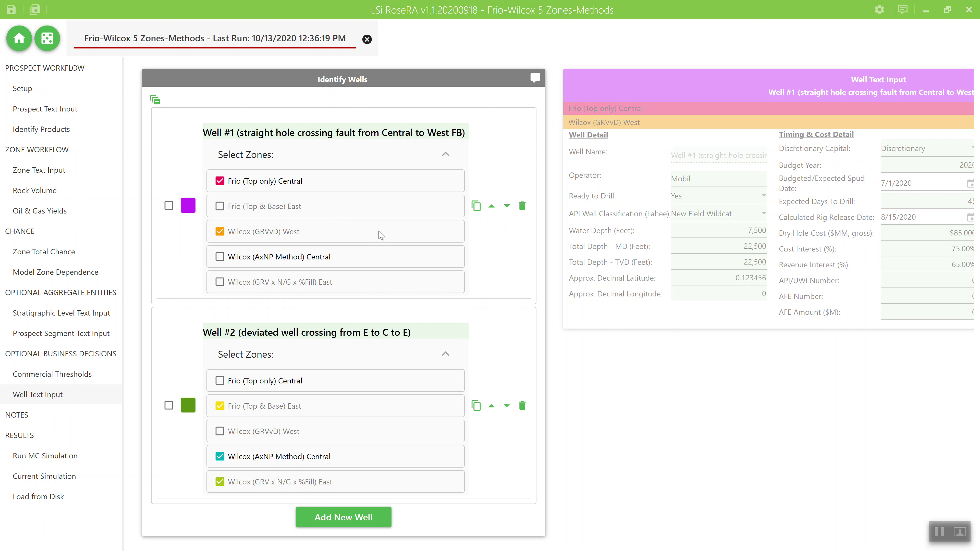
Step: Run the Monte Carlo simulation of all zones with 5000 success case trials and show the results in a full-size window
{"action": "left_click", "coordinate": [47, 40]}
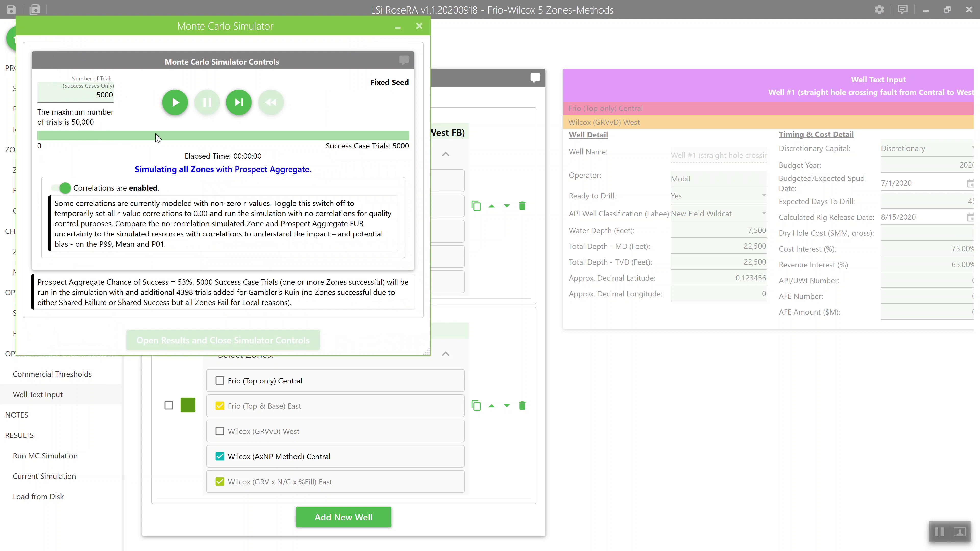
{"action": "left_click", "coordinate": [182, 110]}
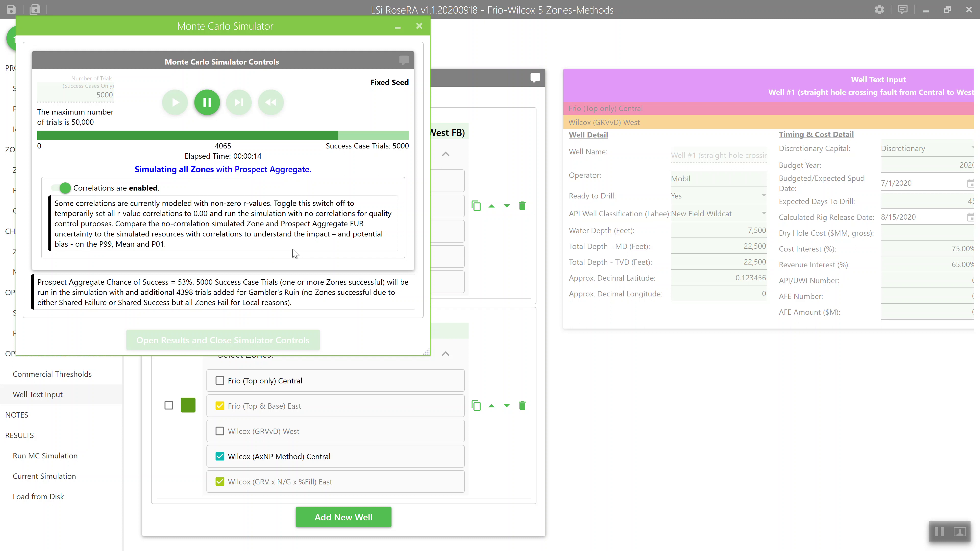
{"action": "left_click", "coordinate": [285, 341]}
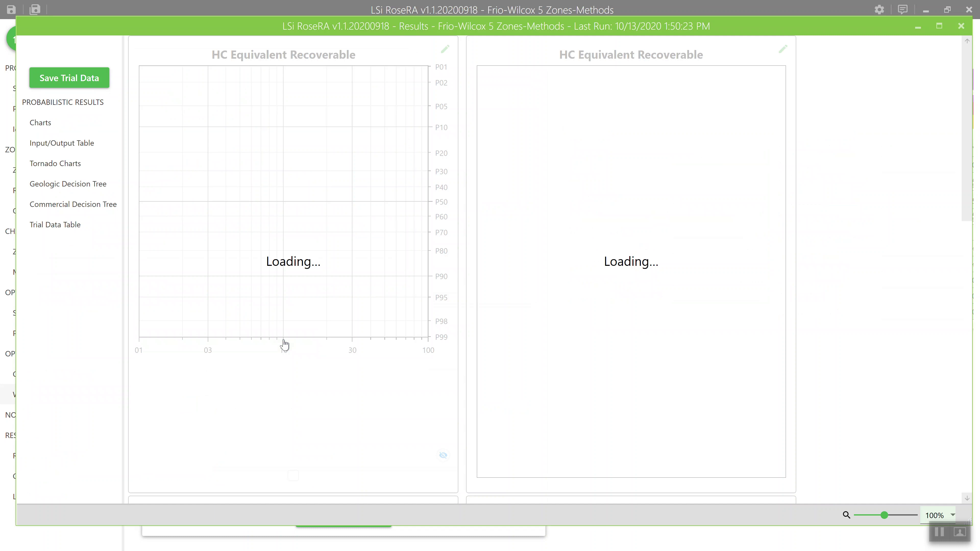
{"action": "left_click", "coordinate": [939, 26]}
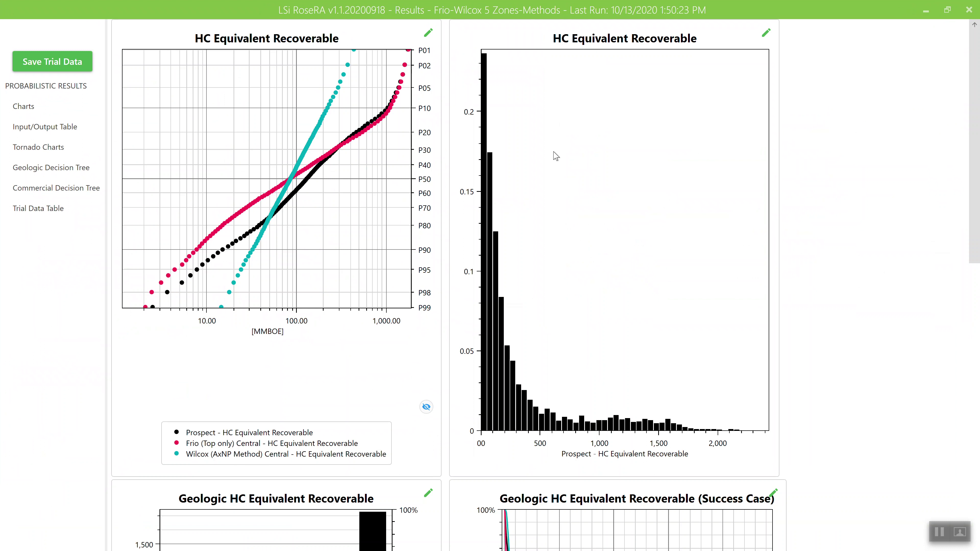
Step: In the results charts, exclude the Prospect Aggregate from the HC Equivalent Recoverable versus Net Rock Volume chart
{"action": "left_click", "coordinate": [38, 106]}
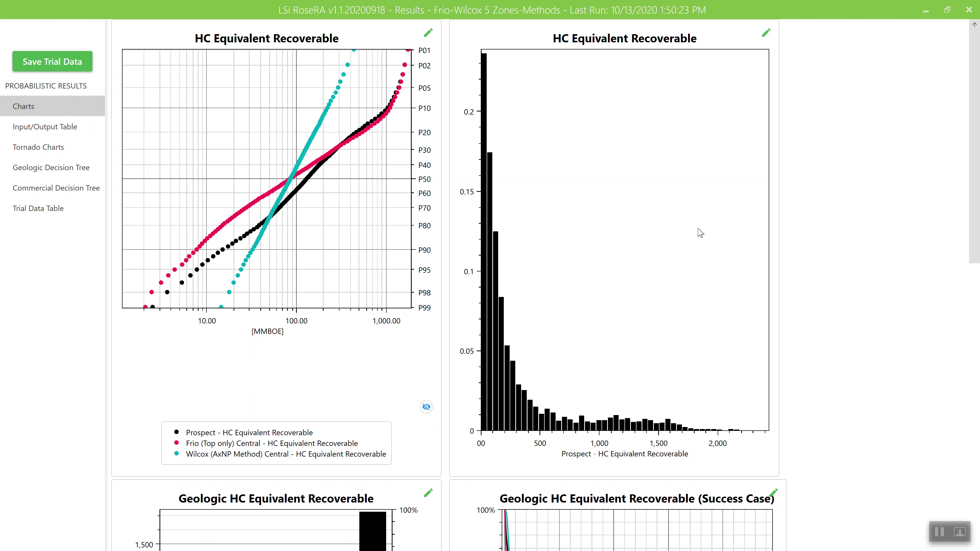
{"action": "left_click_drag", "start_coordinate": [976, 231], "coordinate": [979, 529]}
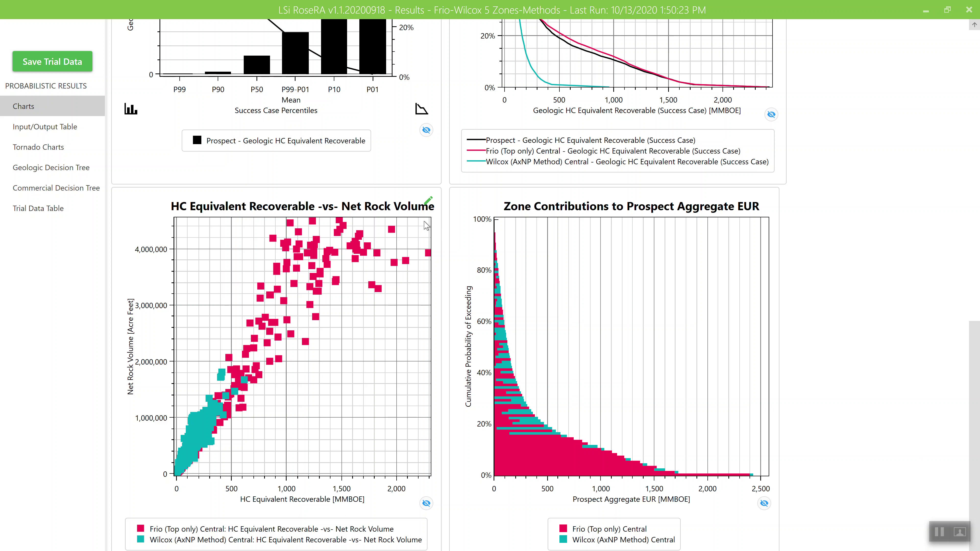
{"action": "left_click", "coordinate": [430, 201]}
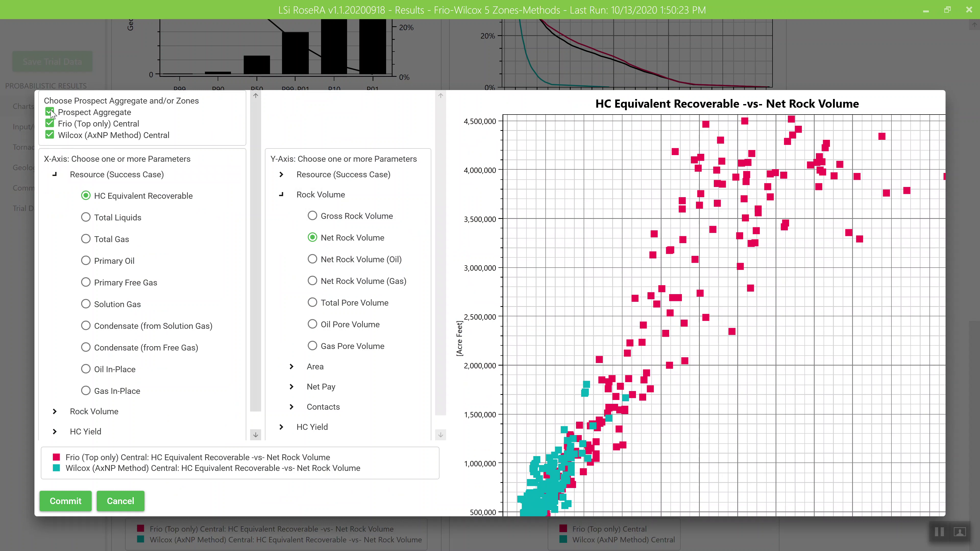
{"action": "left_click", "coordinate": [50, 112]}
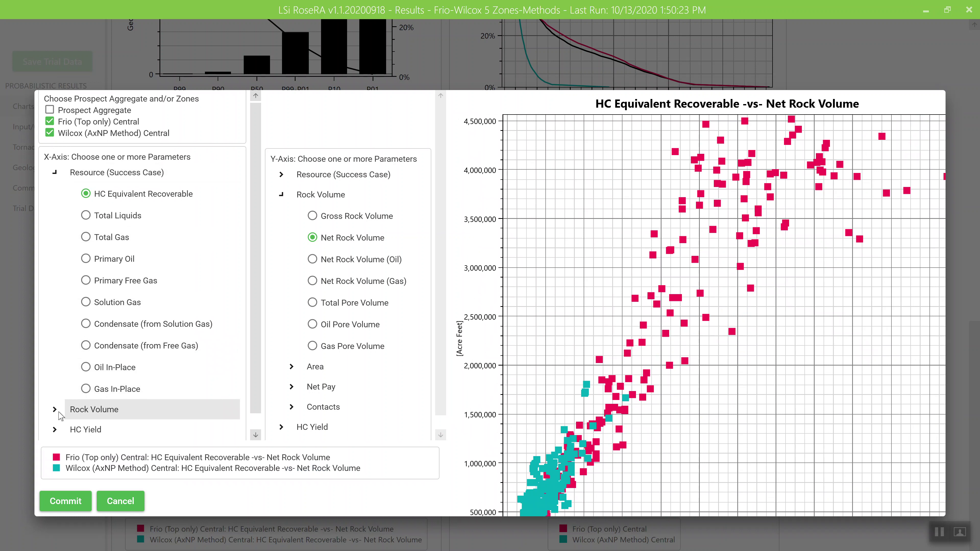
Step: Set the scatter chart to plot Net Rock Volume on the X-axis against Productive Area on the Y-axis and commit it
{"action": "left_click", "coordinate": [55, 412]}
{"action": "scroll", "coordinate": [260, 342], "scroll_direction": "down", "scroll_amount": 1}
{"action": "scroll", "coordinate": [259, 342], "scroll_direction": "down", "scroll_amount": 3}
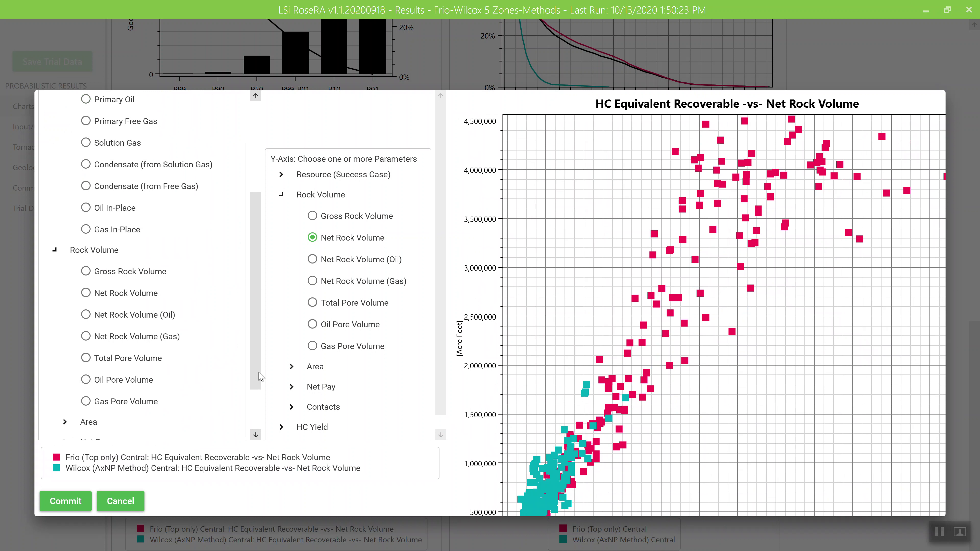
{"action": "left_click", "coordinate": [86, 293]}
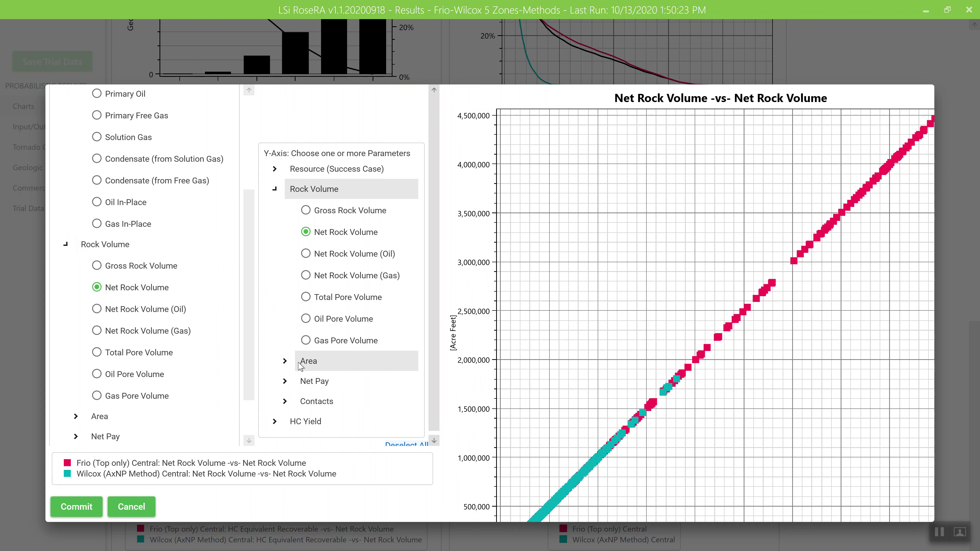
{"action": "left_click", "coordinate": [299, 363]}
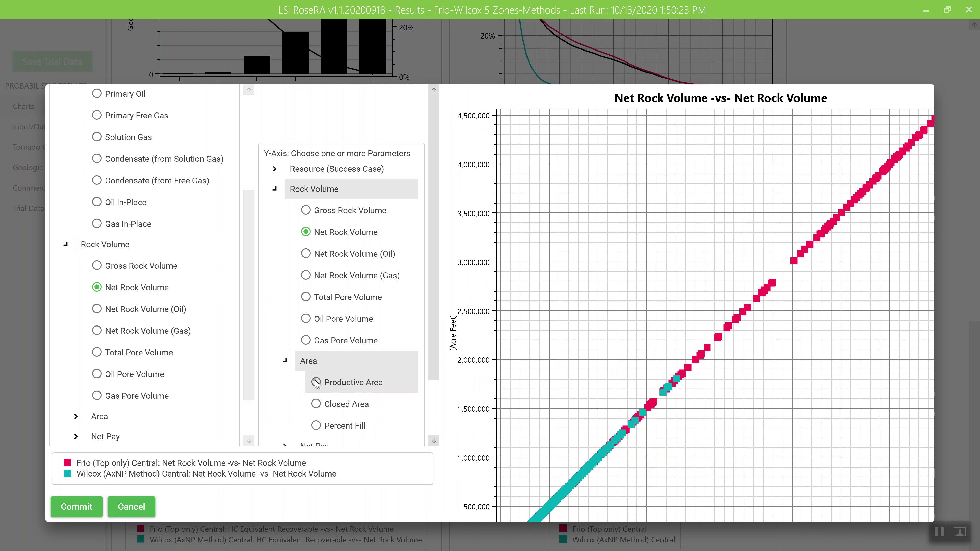
{"action": "left_click", "coordinate": [316, 383]}
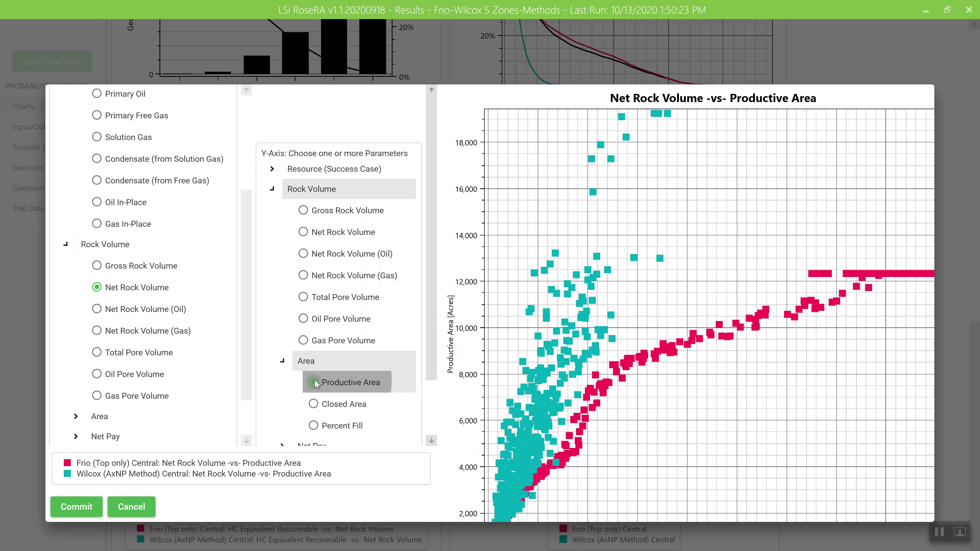
{"action": "left_click", "coordinate": [93, 511]}
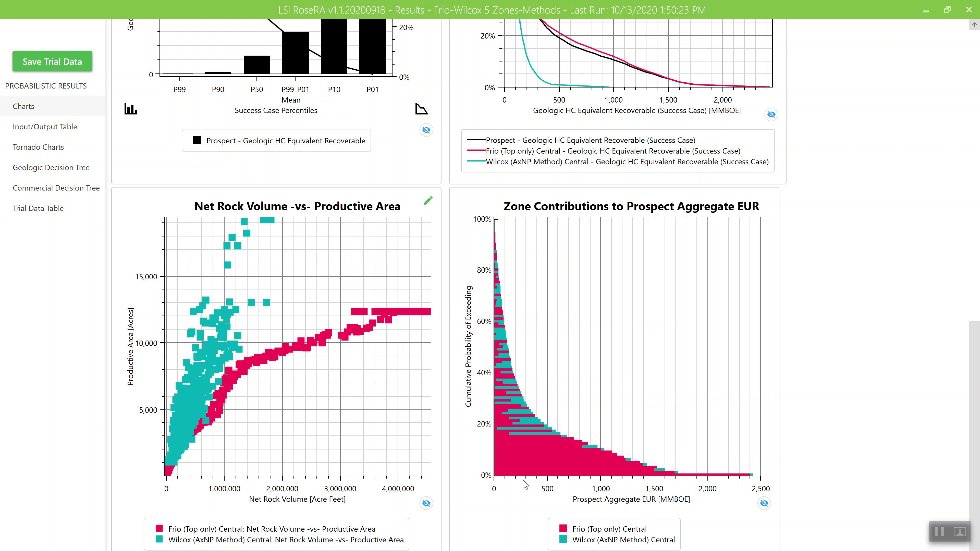
Step: Show the input/output table for the Frio (Top only) Central zone and check its geologic resources and the Sales Solution Gas from Oil formula
{"action": "left_click", "coordinate": [51, 131]}
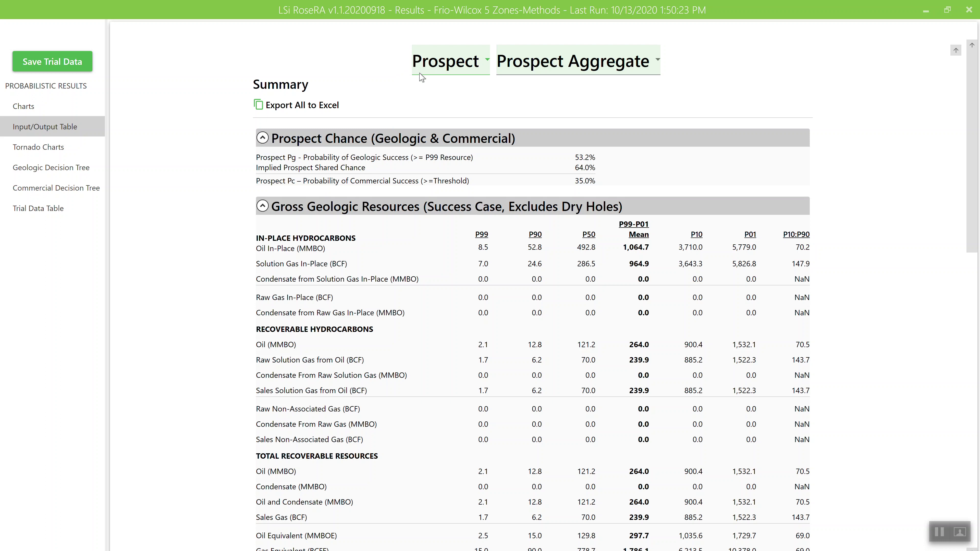
{"action": "left_click", "coordinate": [444, 66]}
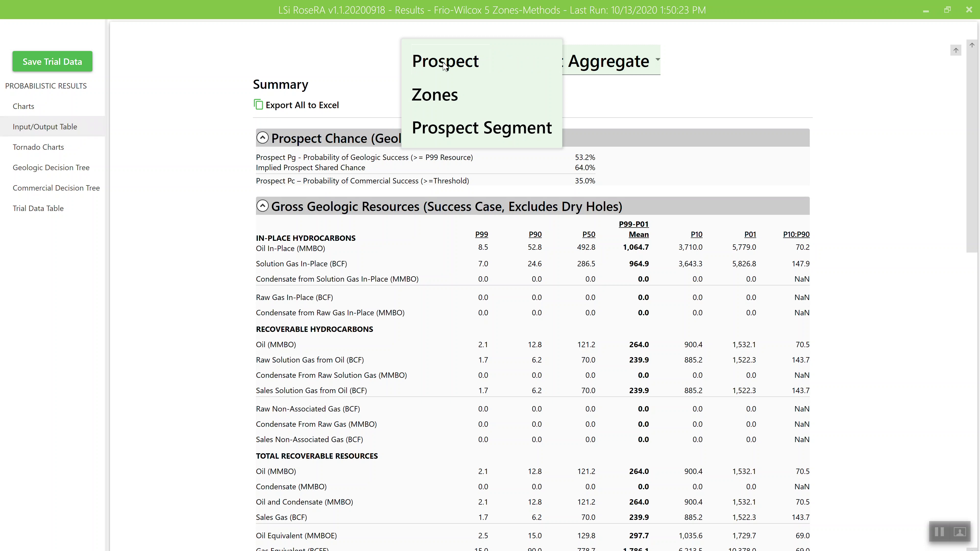
{"action": "left_click", "coordinate": [447, 99]}
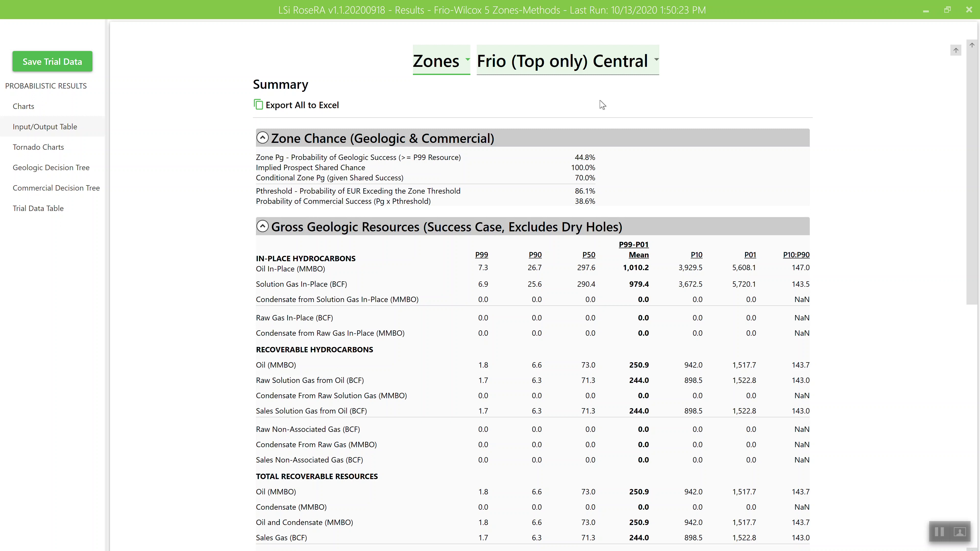
{"action": "scroll", "coordinate": [975, 205], "scroll_direction": "down", "scroll_amount": 1}
{"action": "scroll", "coordinate": [975, 212], "scroll_direction": "down", "scroll_amount": 3}
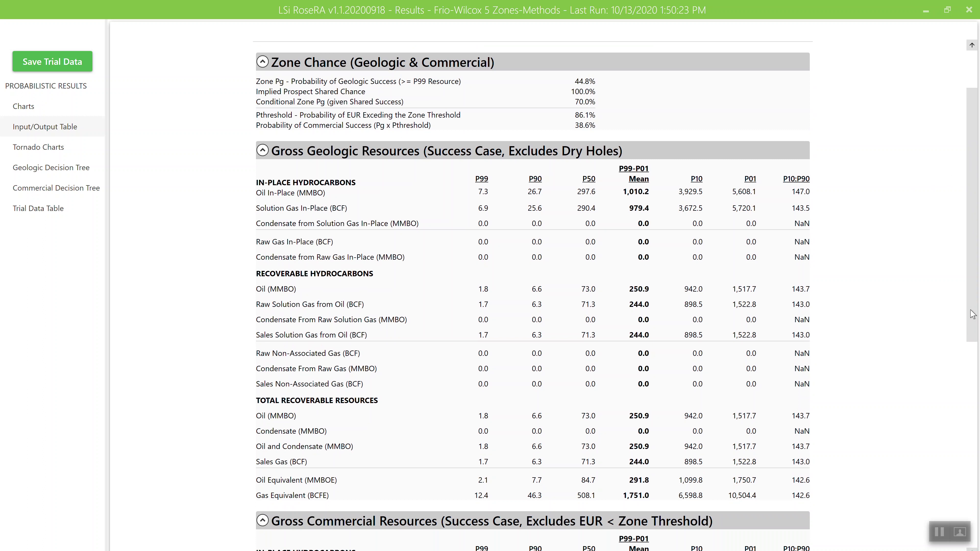
{"action": "scroll", "coordinate": [976, 332], "scroll_direction": "down", "scroll_amount": 2}
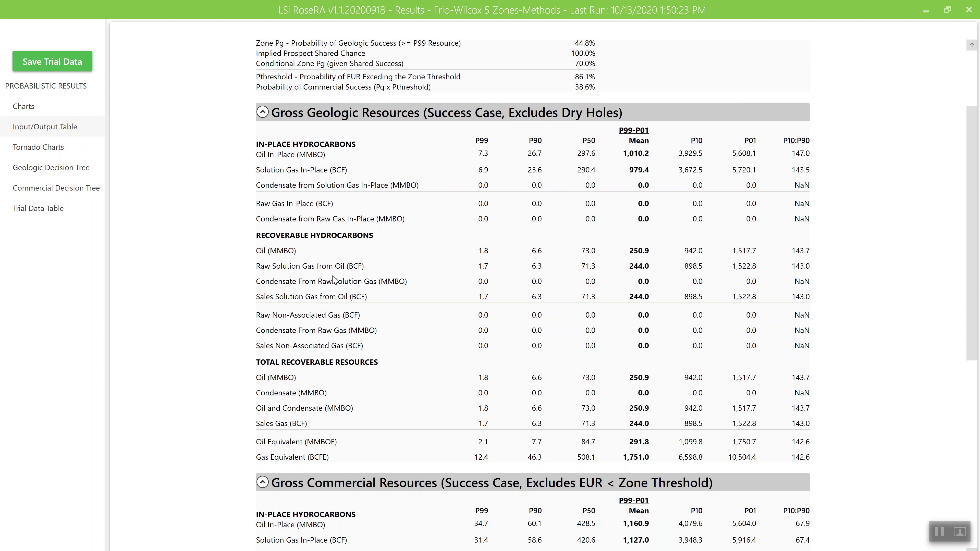
{"action": "mouse_move", "coordinate": [329, 299]}
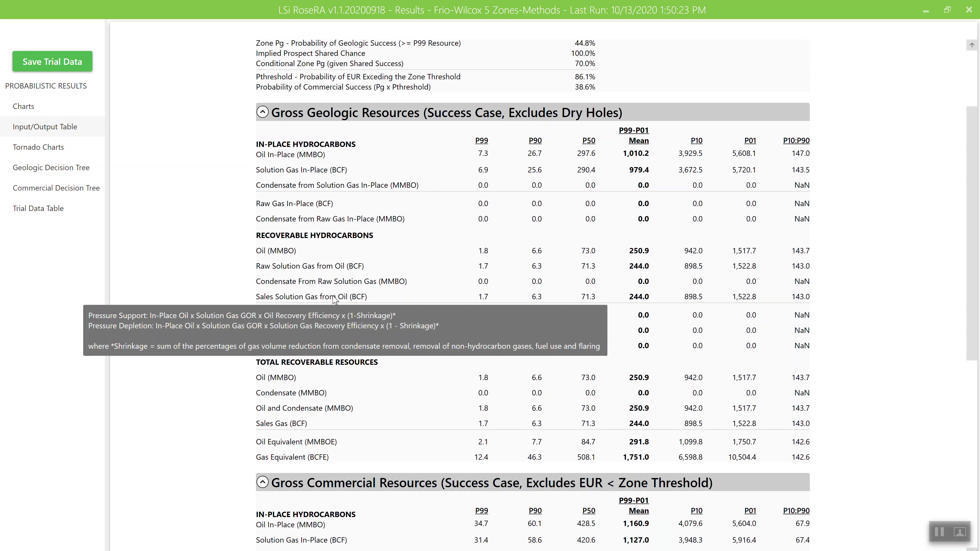
{"action": "scroll", "coordinate": [979, 194], "scroll_direction": "up", "scroll_amount": 3}
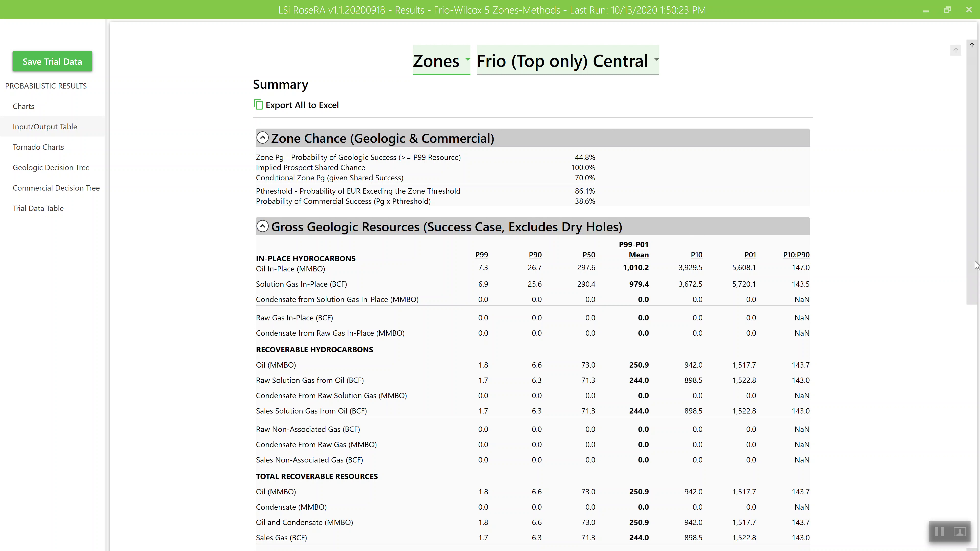
Step: Review the Frio zone's gross commercial resources and expand its Rock Volume section to examine the percentiles
{"action": "scroll", "coordinate": [972, 386], "scroll_direction": "down", "scroll_amount": 5}
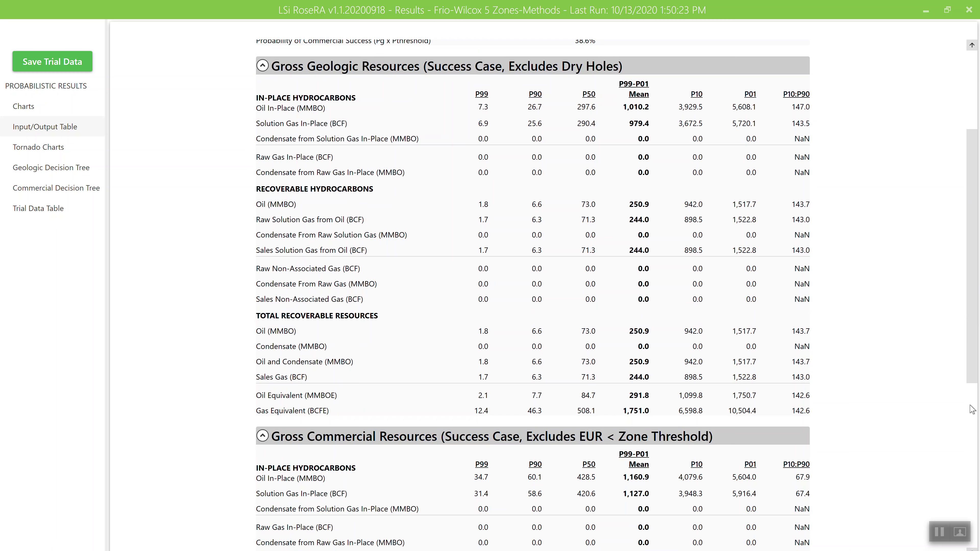
{"action": "scroll", "coordinate": [973, 409], "scroll_direction": "down", "scroll_amount": 10}
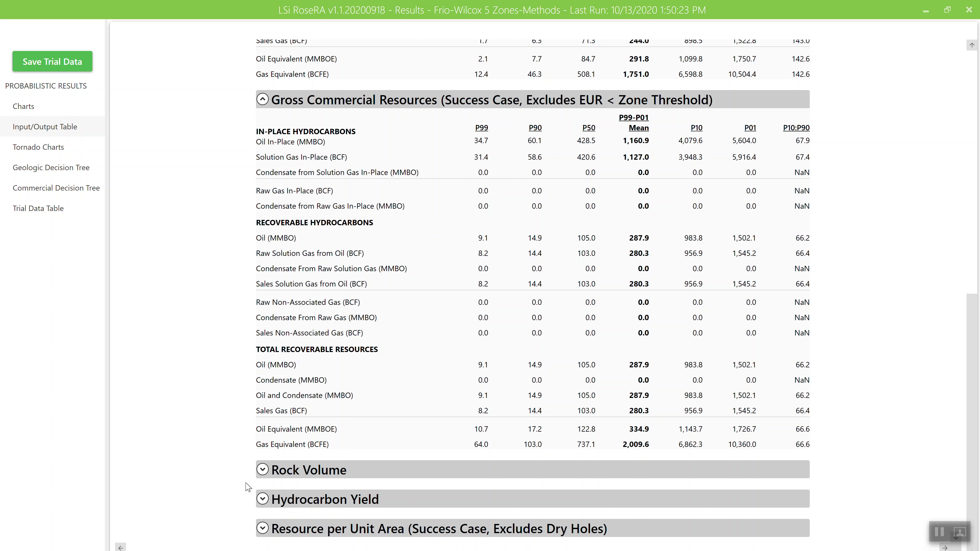
{"action": "left_click", "coordinate": [262, 469]}
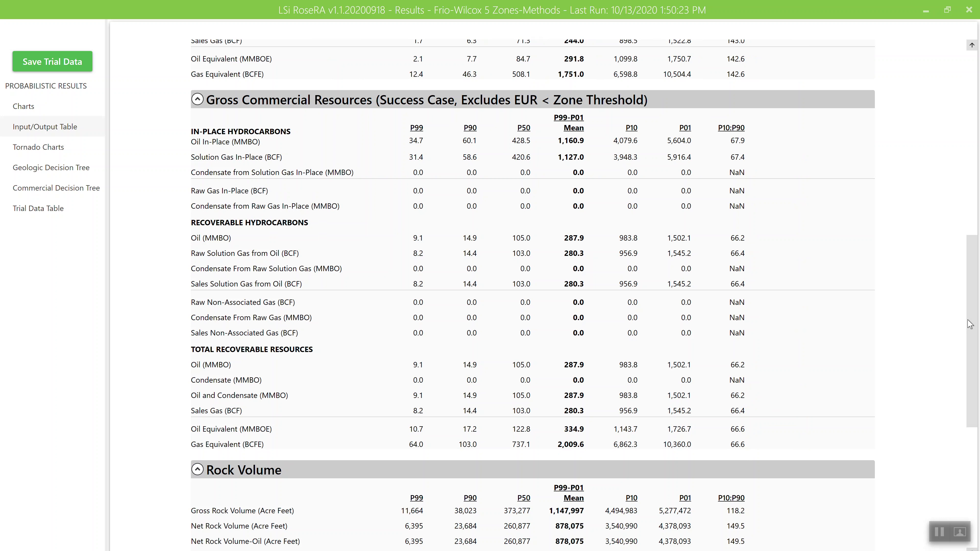
{"action": "left_click_drag", "start_coordinate": [972, 352], "coordinate": [972, 475]}
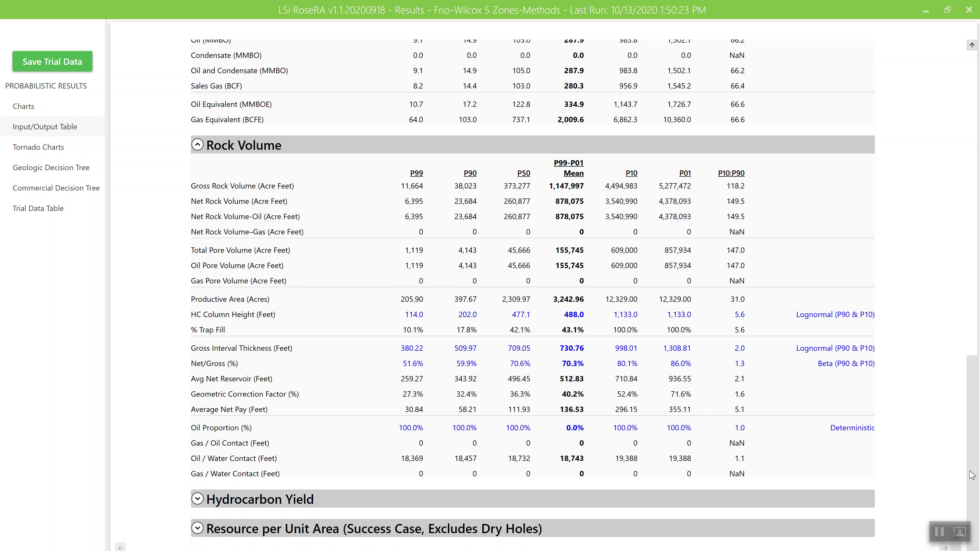
{"action": "left_click_drag", "start_coordinate": [972, 475], "coordinate": [972, 465]}
{"action": "left_click", "coordinate": [972, 175]}
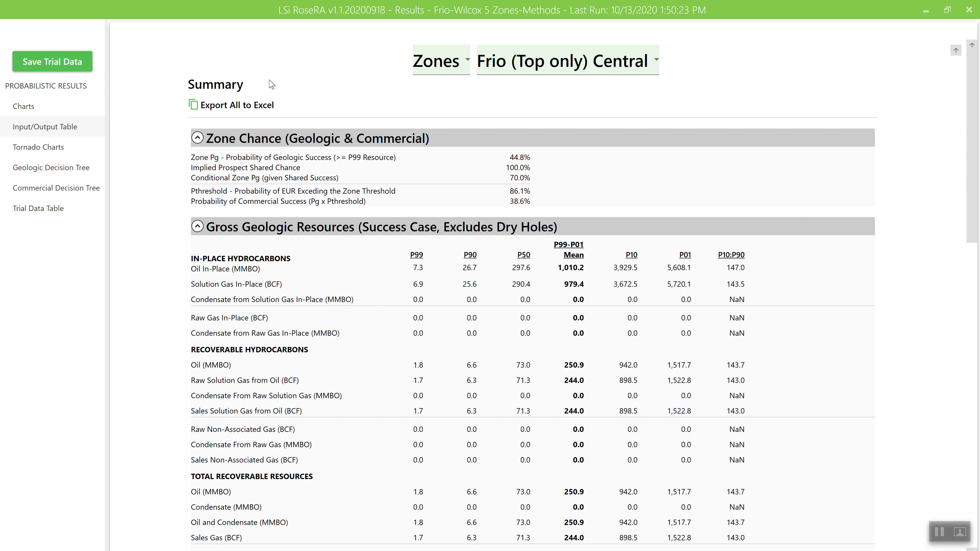
Step: Switch the input/output table to the Central Fault Block prospect segment and review its geologic and commercial resources
{"action": "left_click", "coordinate": [462, 65]}
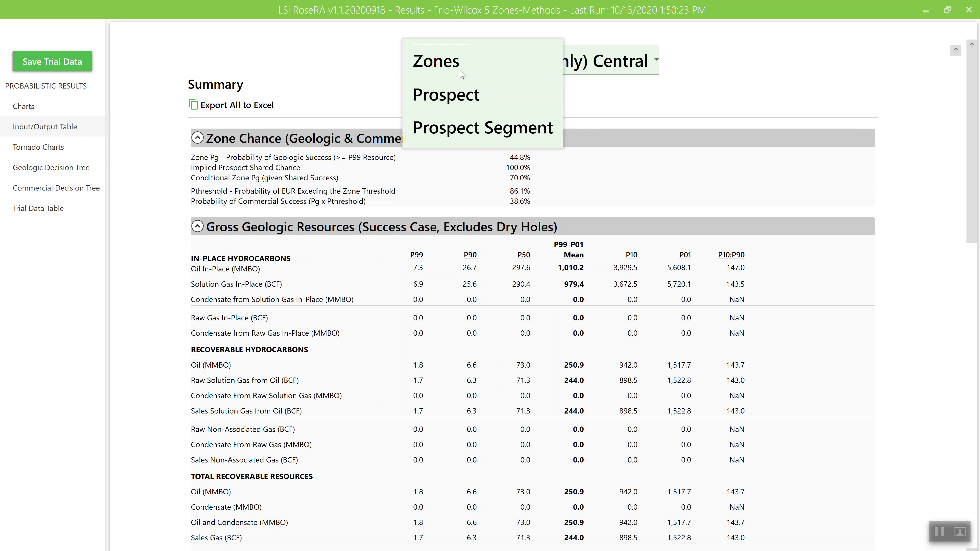
{"action": "left_click", "coordinate": [460, 139]}
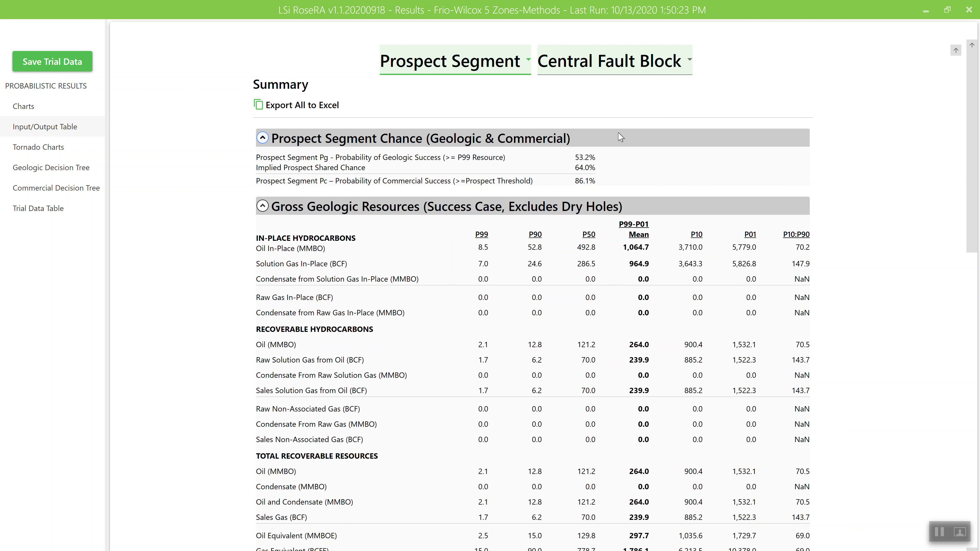
{"action": "scroll", "coordinate": [976, 444], "scroll_direction": "down", "scroll_amount": 5}
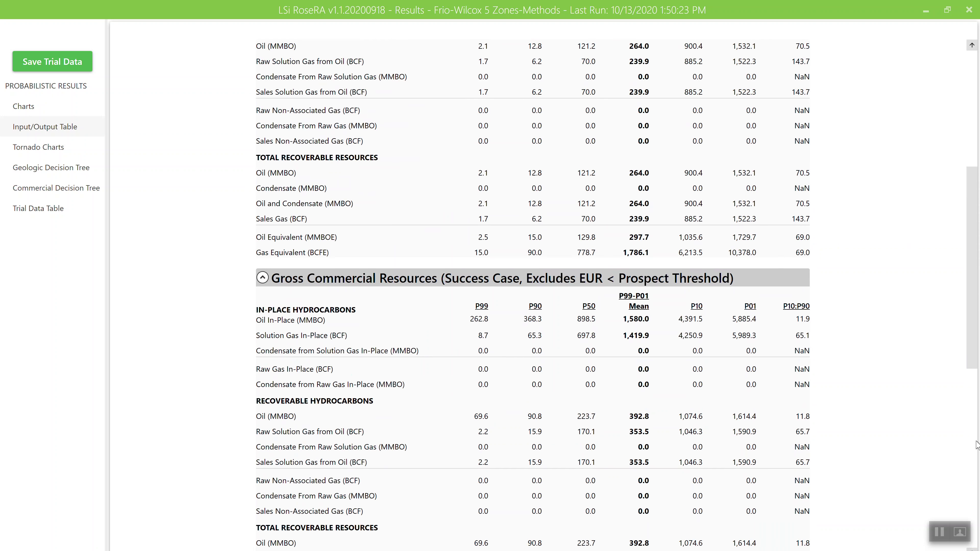
{"action": "scroll", "coordinate": [977, 444], "scroll_direction": "down", "scroll_amount": 5}
{"action": "scroll", "coordinate": [397, 87], "scroll_direction": "up", "scroll_amount": 15}
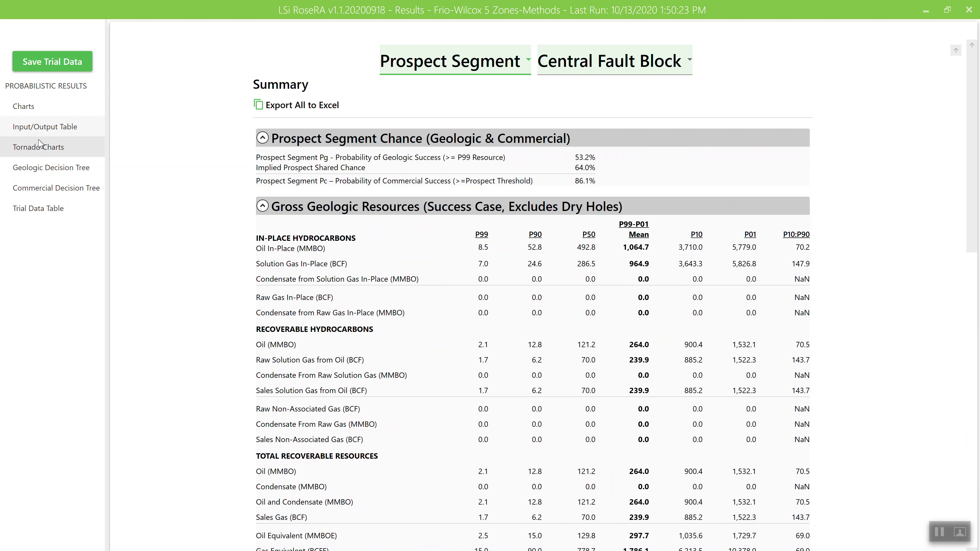
Step: Examine the tornado charts of the Frio and Wilcox zones, from EUR and in-place resources to net rock volume and oil yield
{"action": "left_click", "coordinate": [45, 155]}
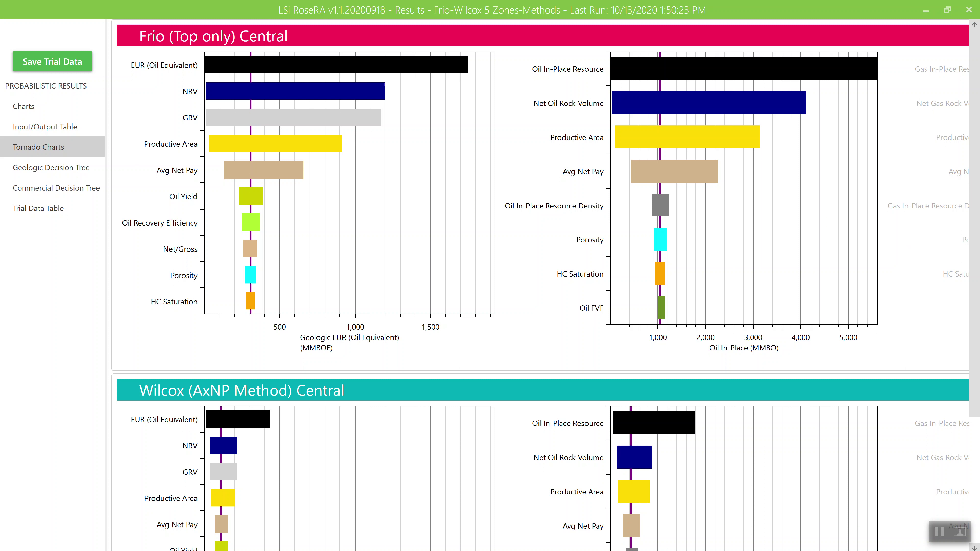
{"action": "scroll", "coordinate": [539, 285], "scroll_direction": "right", "scroll_amount": 15}
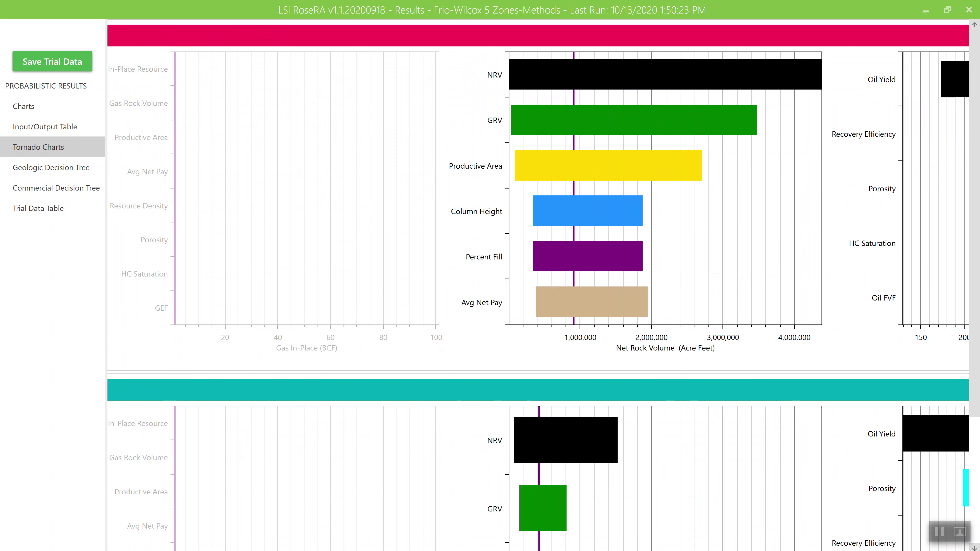
{"action": "scroll", "coordinate": [539, 285], "scroll_direction": "right", "scroll_amount": 5}
{"action": "scroll", "coordinate": [538, 301], "scroll_direction": "left", "scroll_amount": 1}
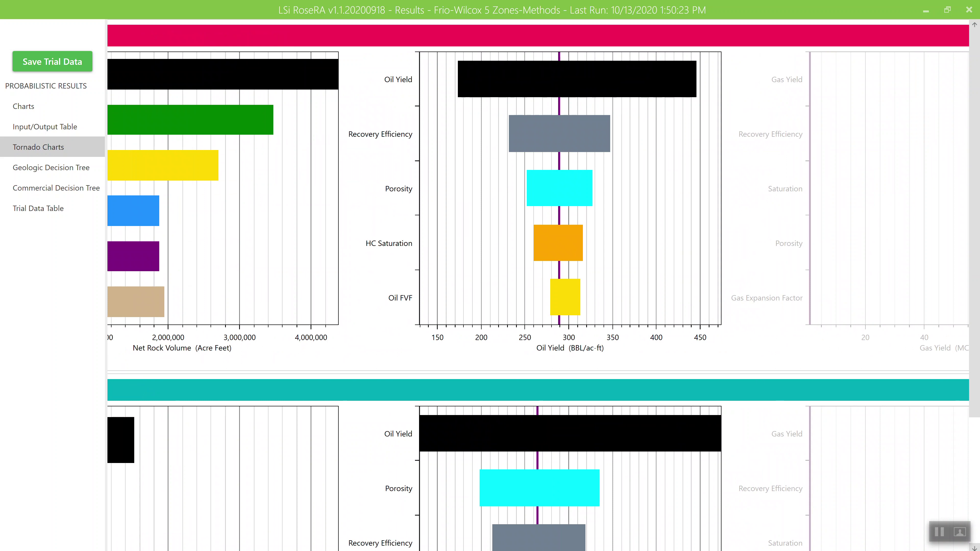
{"action": "scroll", "coordinate": [538, 301], "scroll_direction": "right", "scroll_amount": 2}
{"action": "scroll", "coordinate": [539, 301], "scroll_direction": "left", "scroll_amount": 12}
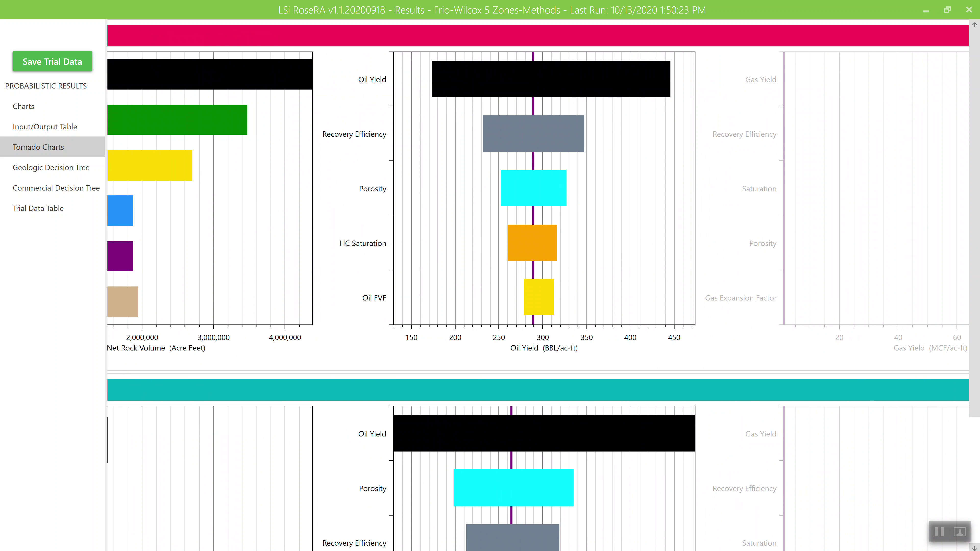
{"action": "scroll", "coordinate": [539, 285], "scroll_direction": "left", "scroll_amount": 13}
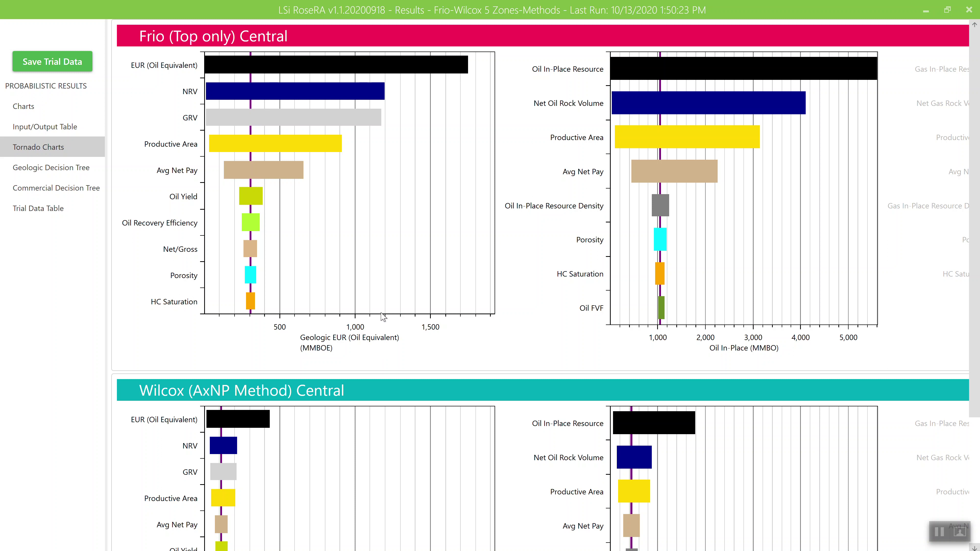
Step: Review the geologic decision tree for the prospect aggregate and for the Frio (Top only) Central zone
{"action": "left_click", "coordinate": [48, 165]}
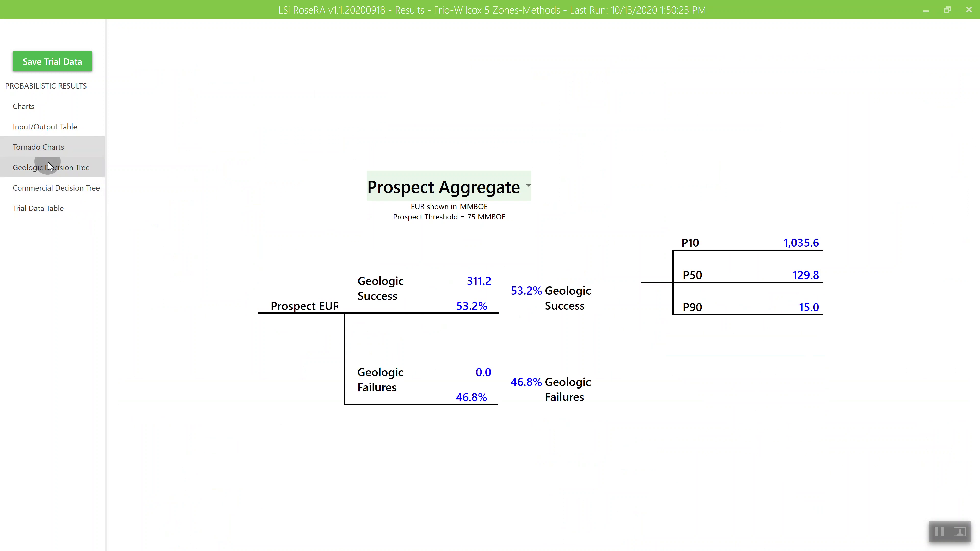
{"action": "left_click", "coordinate": [481, 187]}
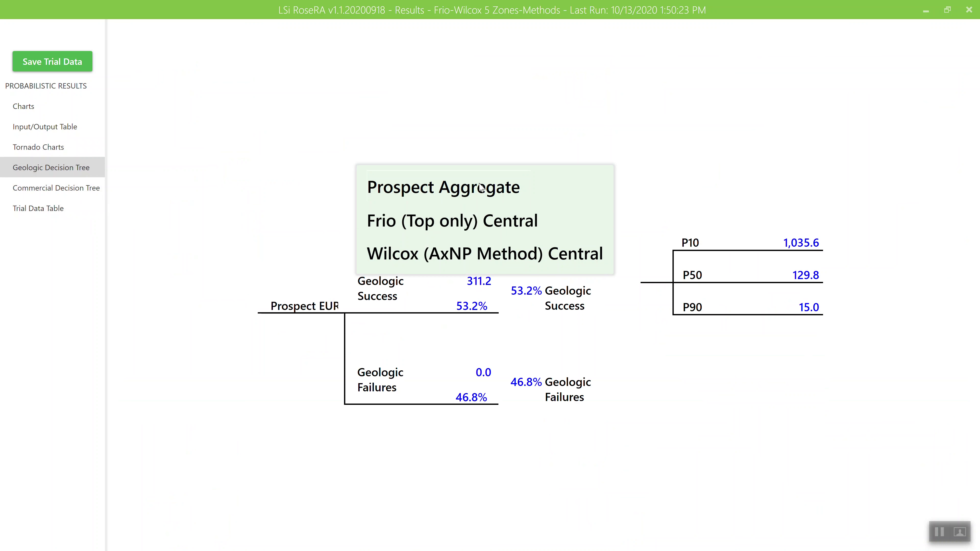
{"action": "left_click", "coordinate": [478, 224]}
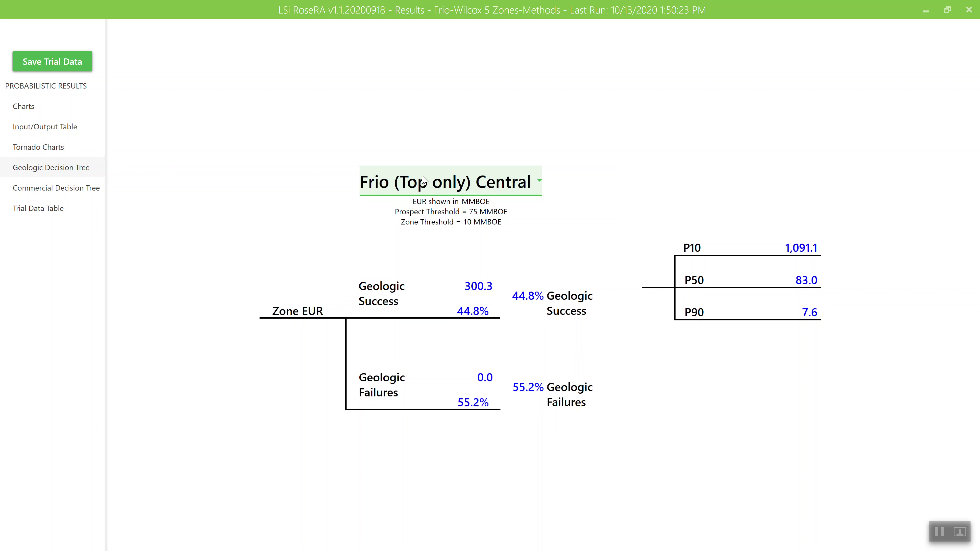
Step: Review the commercial decision tree for the prospect aggregate and for the Frio (Top only) Central zone
{"action": "left_click", "coordinate": [88, 189]}
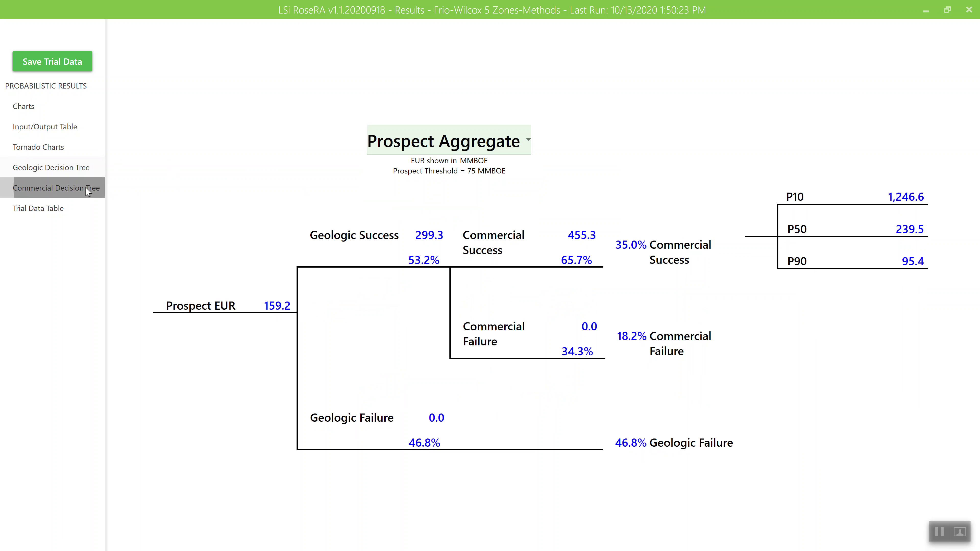
{"action": "left_click", "coordinate": [502, 149]}
{"action": "left_click", "coordinate": [503, 172]}
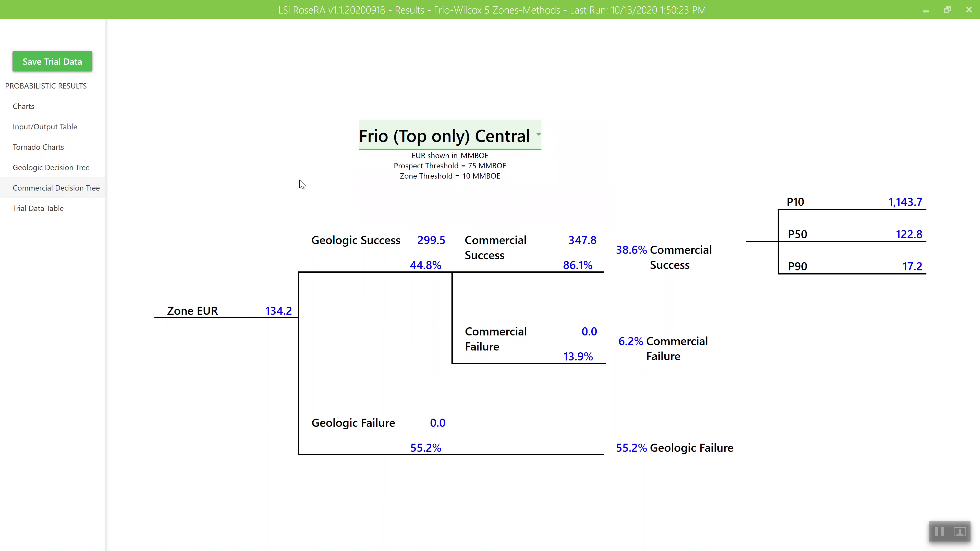
Step: Show the trial data table for the Frio (Top only) Central zone, sorted by HC Equivalent EUR from highest to lowest
{"action": "left_click", "coordinate": [75, 210]}
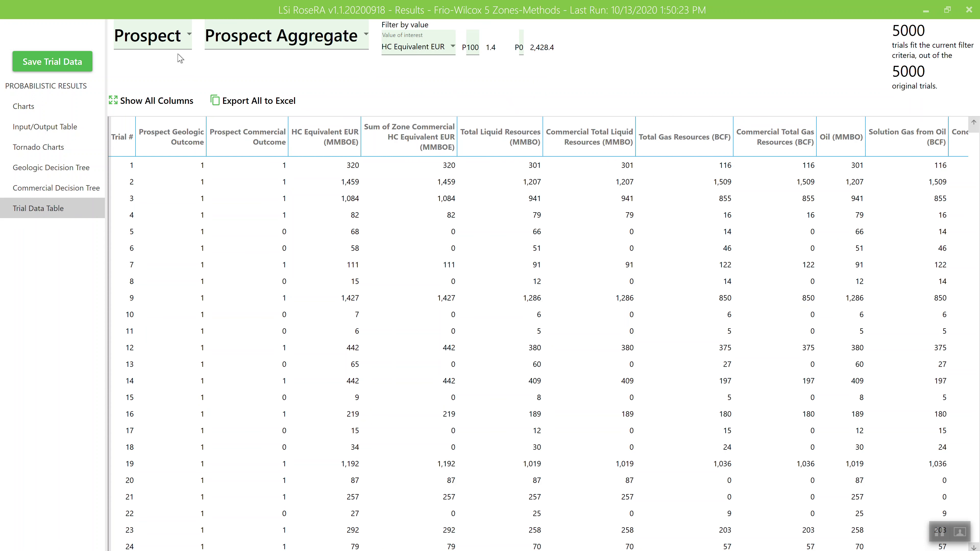
{"action": "left_click", "coordinate": [175, 38]}
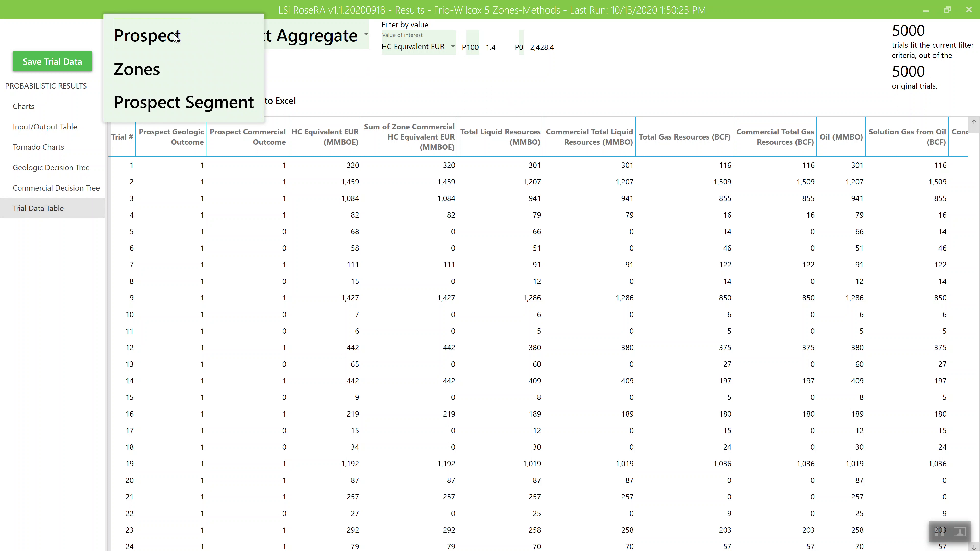
{"action": "left_click", "coordinate": [177, 76]}
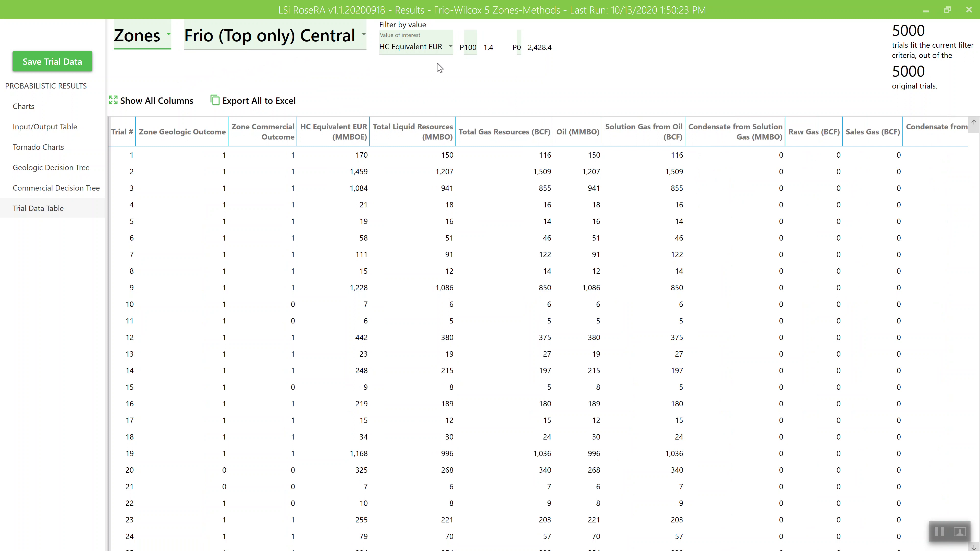
{"action": "left_click", "coordinate": [351, 144]}
{"action": "left_click", "coordinate": [350, 144]}
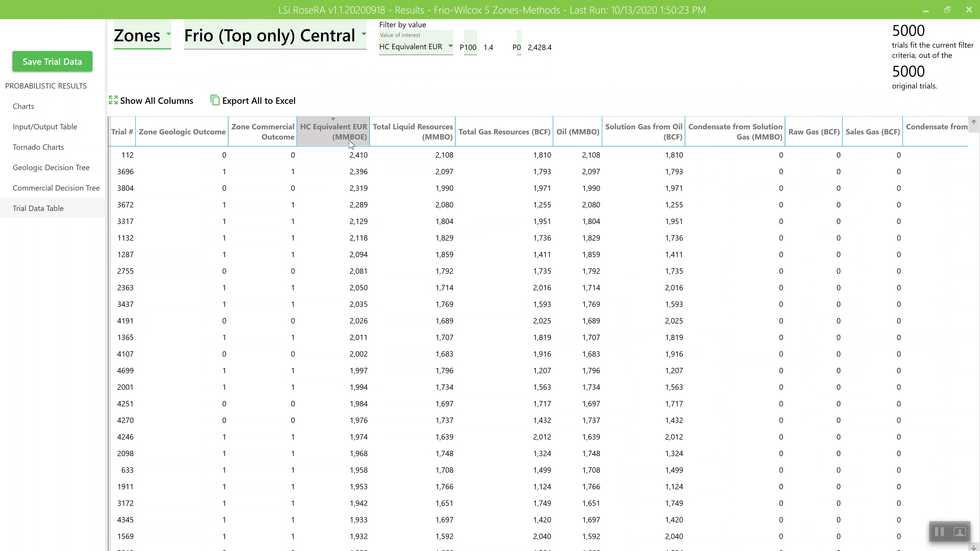
Step: Show all columns of the trial data table and look across the in-place resources, per-area and rock volume columns
{"action": "left_click", "coordinate": [140, 104]}
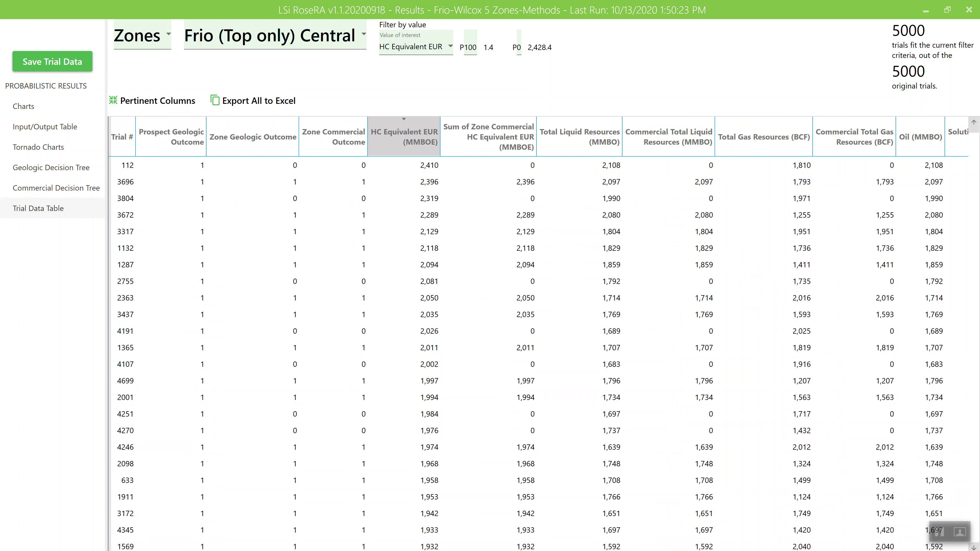
{"action": "scroll", "coordinate": [541, 332], "scroll_direction": "right", "scroll_amount": 10}
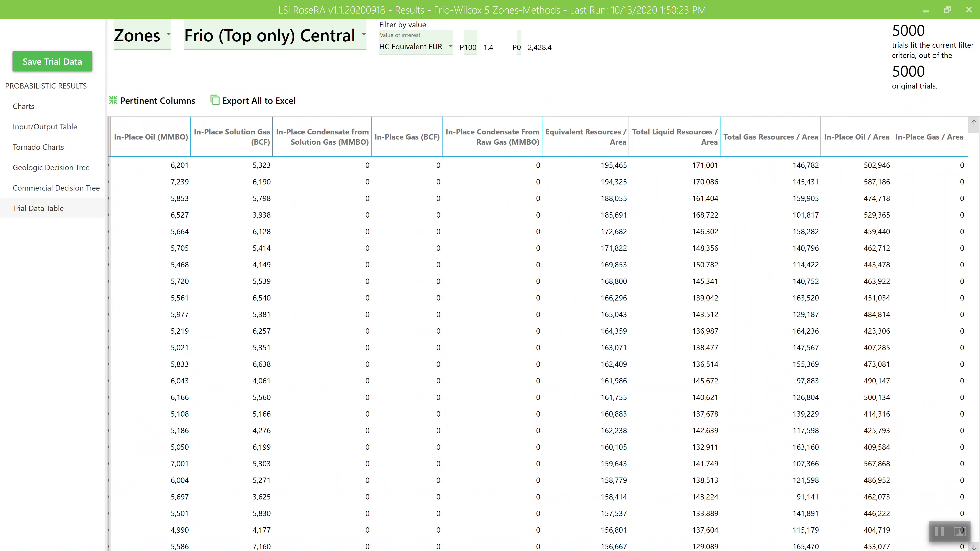
{"action": "scroll", "coordinate": [541, 332], "scroll_direction": "right", "scroll_amount": 3}
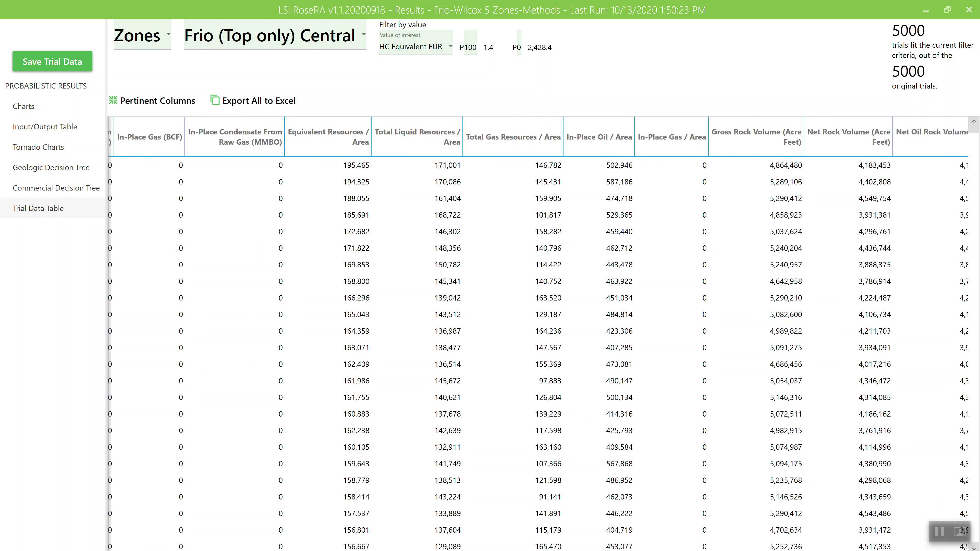
{"action": "scroll", "coordinate": [540, 332], "scroll_direction": "left", "scroll_amount": 13}
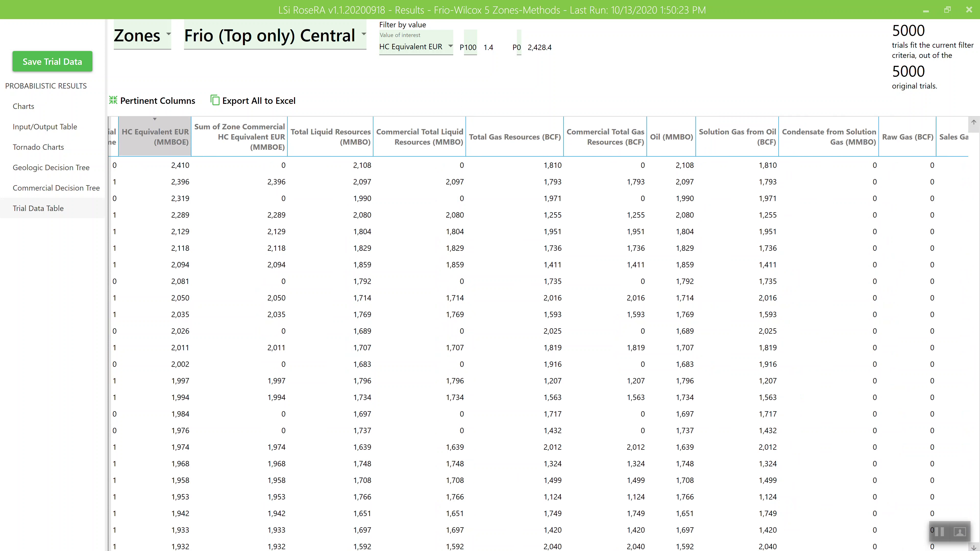
Step: Filter the Frio zone's trials by HC Equivalent EUR to the range from P55 to P45
{"action": "left_click", "coordinate": [469, 47]}
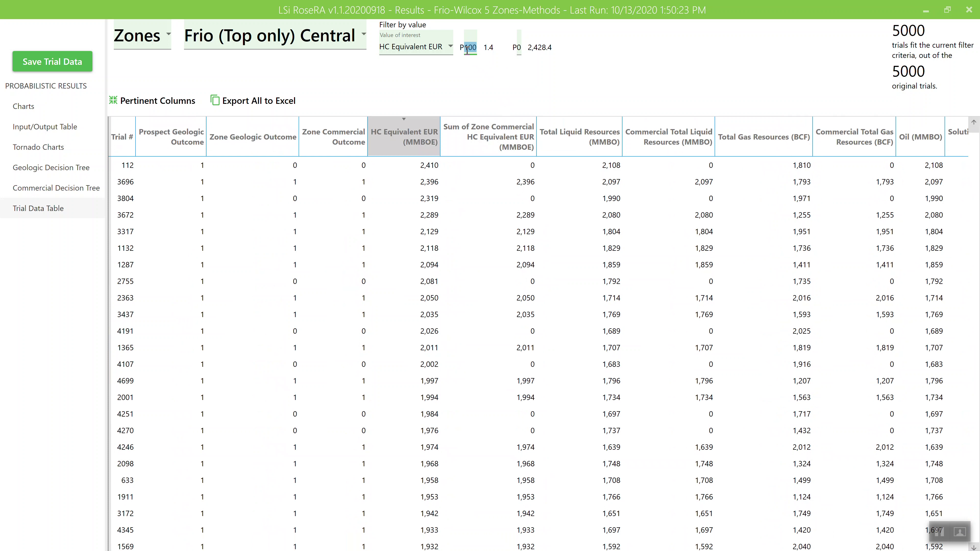
{"action": "type", "text": "55"}
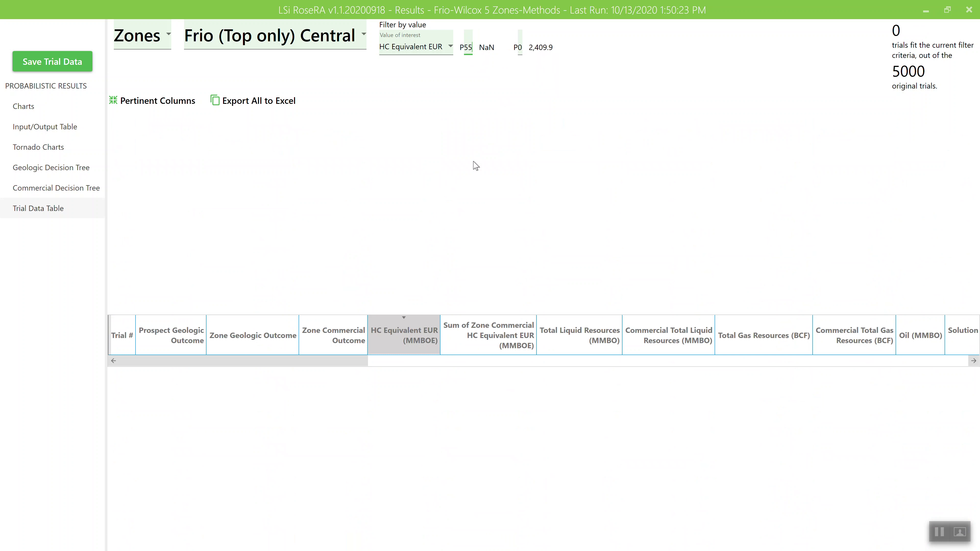
{"action": "key", "text": "Tab"}
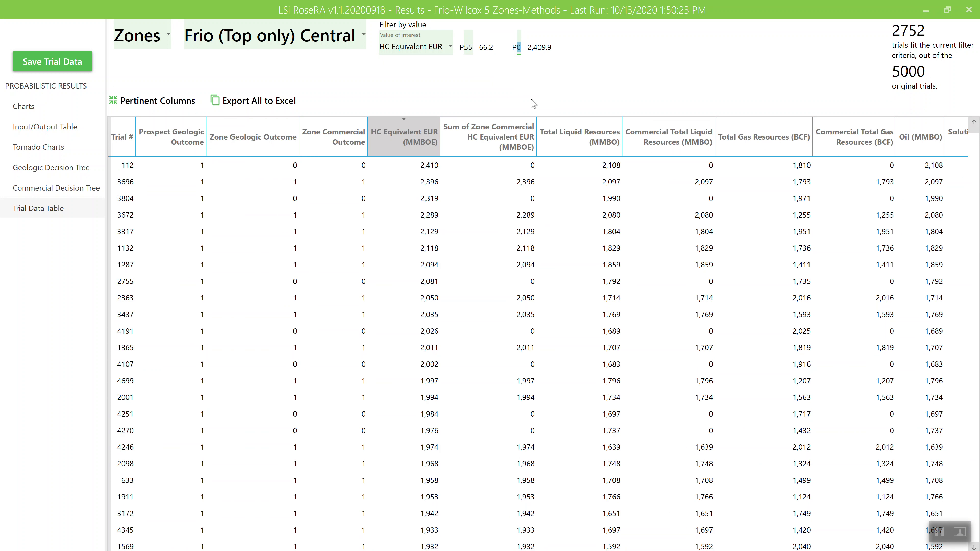
{"action": "type", "text": "45"}
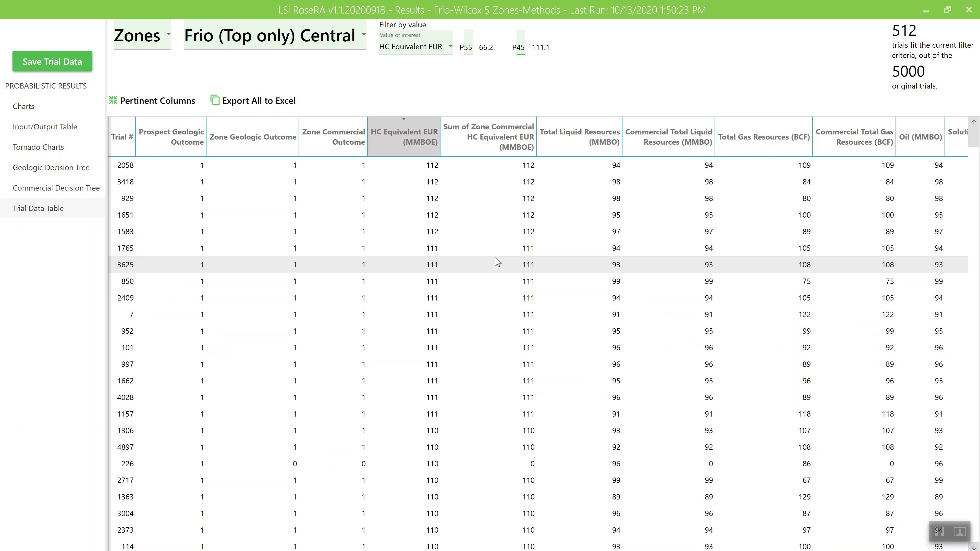
Step: Switch to the PowerPoint presentation, end the slide show and display the RoseRA contact slide
{"action": "key", "text": "alt+Tab"}
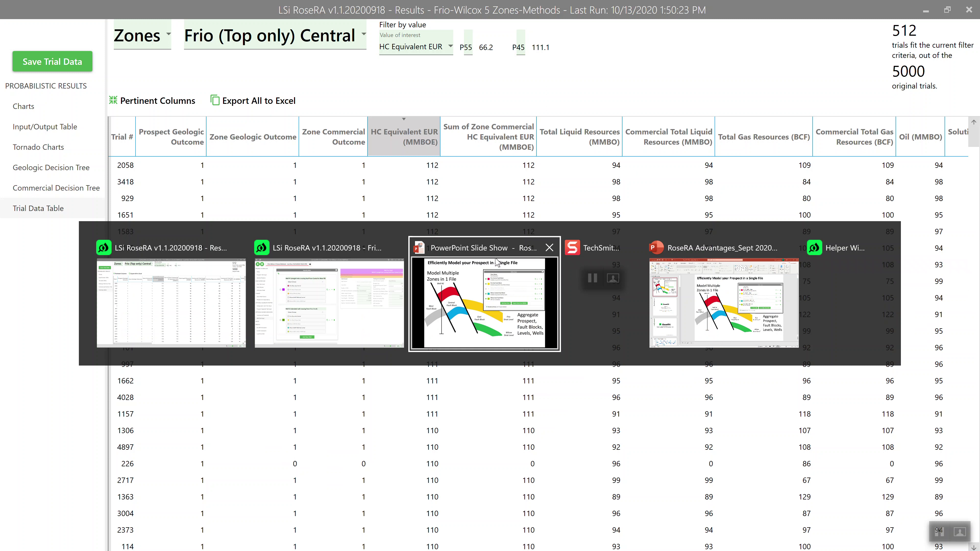
{"action": "left_click", "coordinate": [496, 263]}
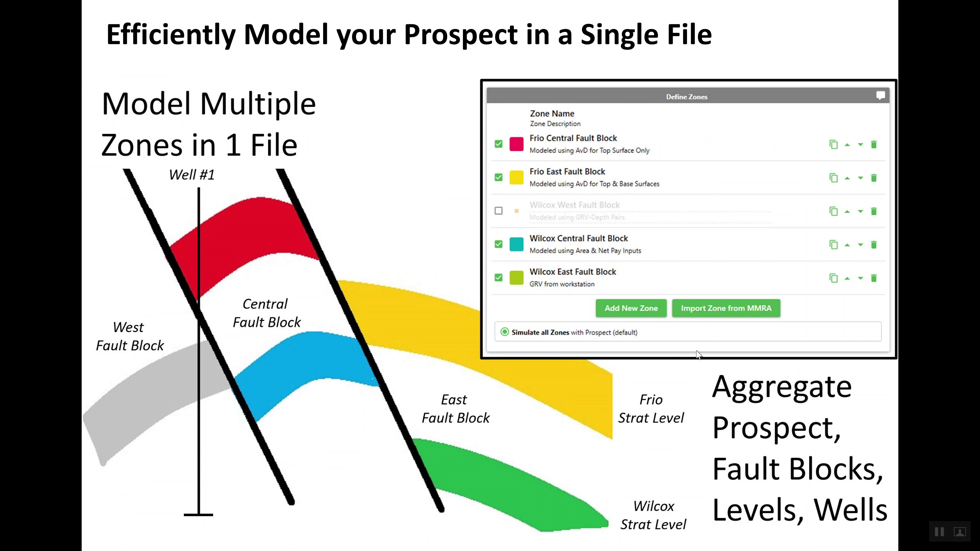
{"action": "key", "text": "Escape"}
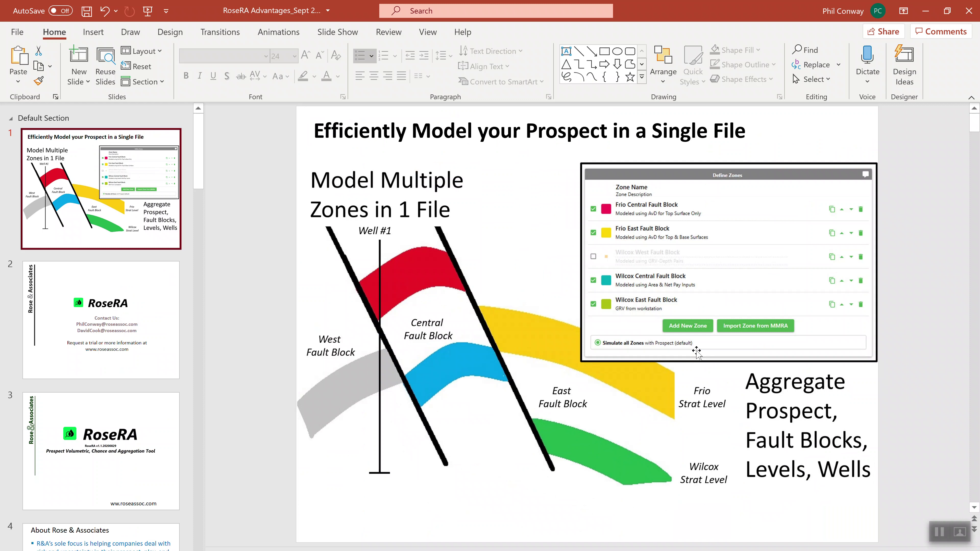
{"action": "left_click", "coordinate": [110, 319]}
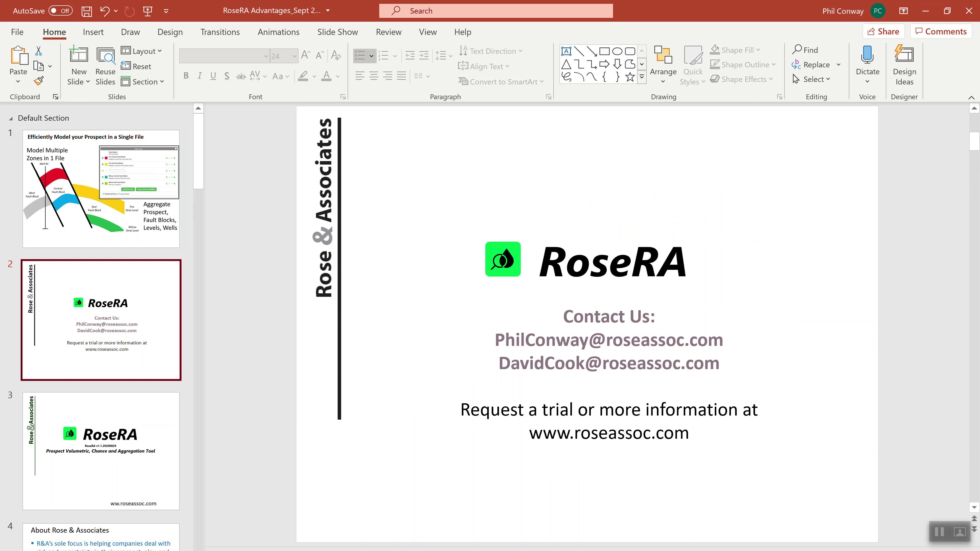